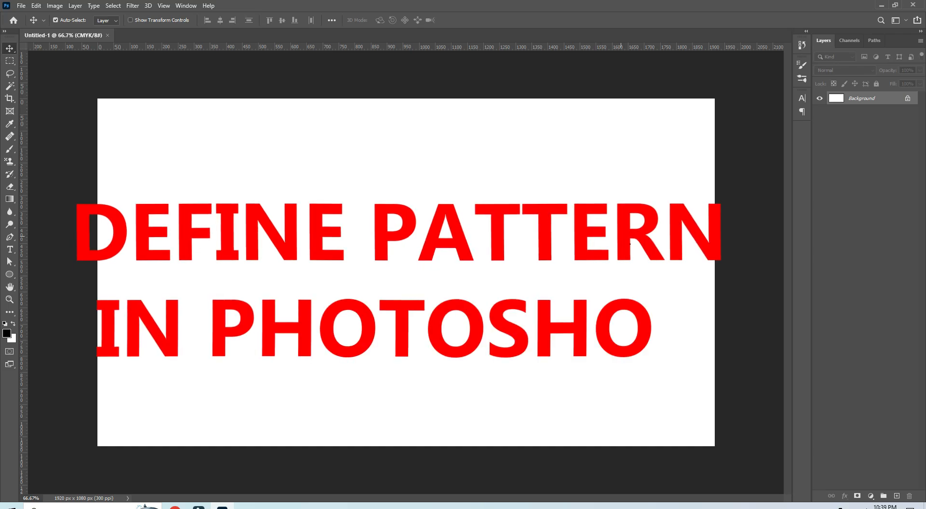
pyautogui.click(37, 6)
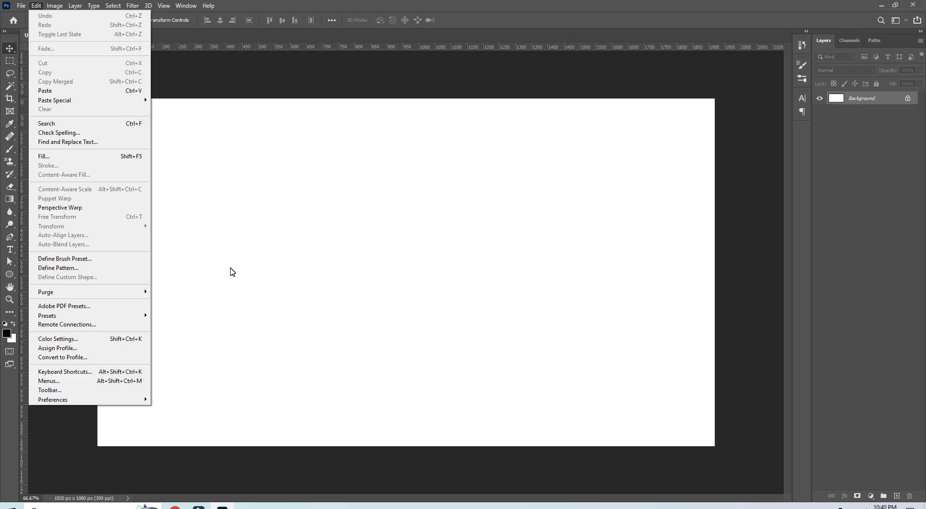
pyautogui.click(245, 271)
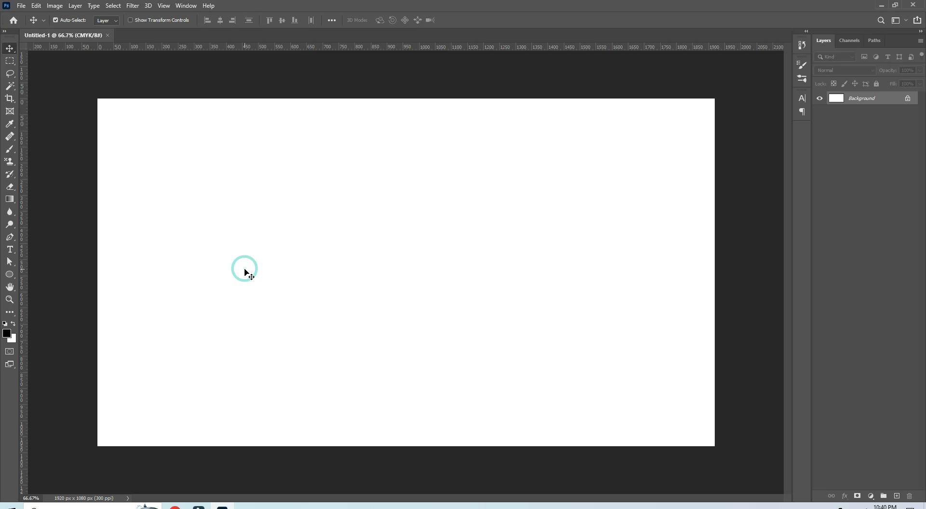
# Step: Create a new 100 × 100 pixel RGB document at 72 pixels per inch
pyautogui.click(24, 6)
pyautogui.click(28, 15)
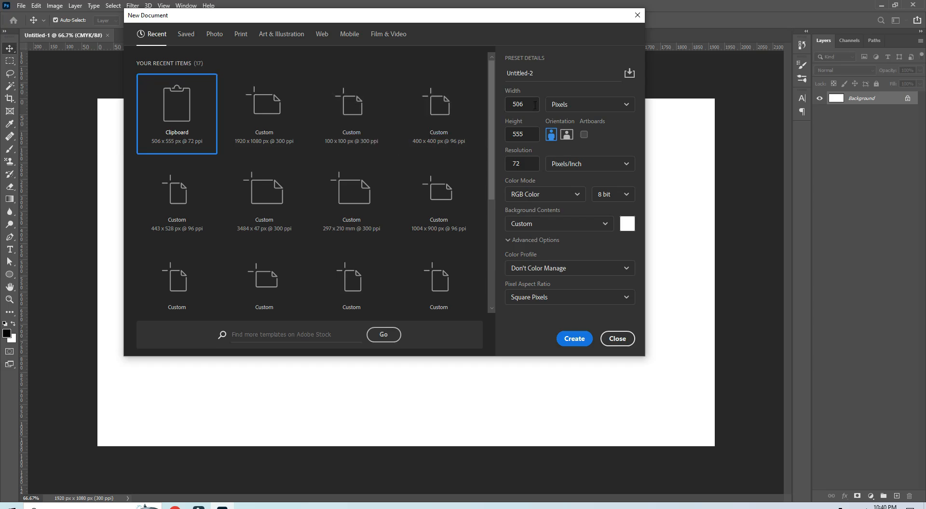
pyautogui.moveTo(533, 104); pyautogui.dragTo(493, 105)
pyautogui.write('100')
pyautogui.moveTo(529, 135); pyautogui.dragTo(497, 134)
pyautogui.write('100')
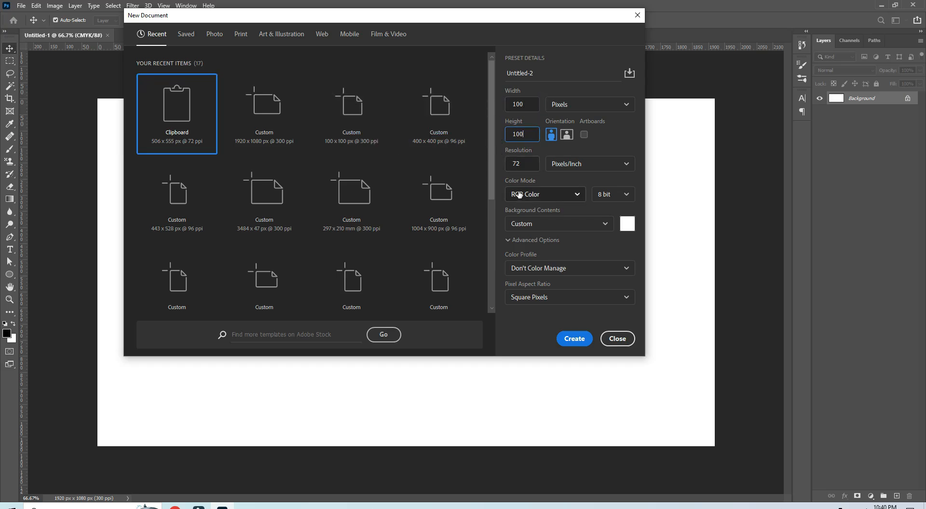
pyautogui.click(564, 340)
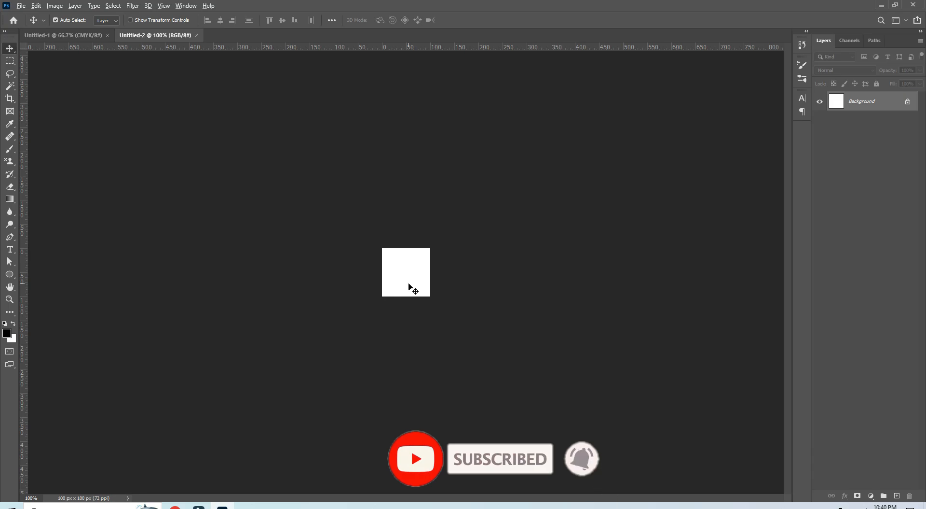
# Step: Unlock the Background so it becomes a regular layer
pyautogui.hotkey('ctrl', '+')
pyautogui.hotkey('ctrl', '+')
pyautogui.hotkey('ctrl', '+')
pyautogui.hotkey('ctrl', '+')
pyautogui.hotkey('ctrl', '+')
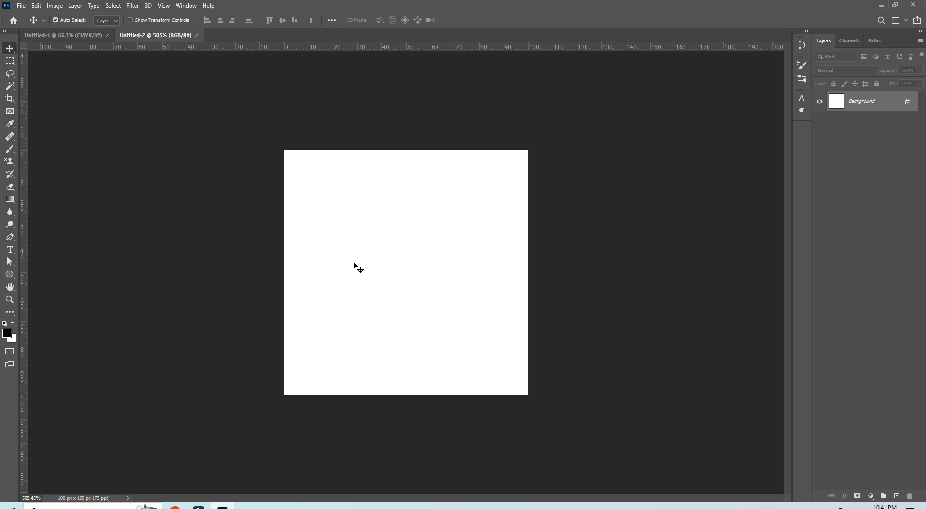
pyautogui.click(905, 102)
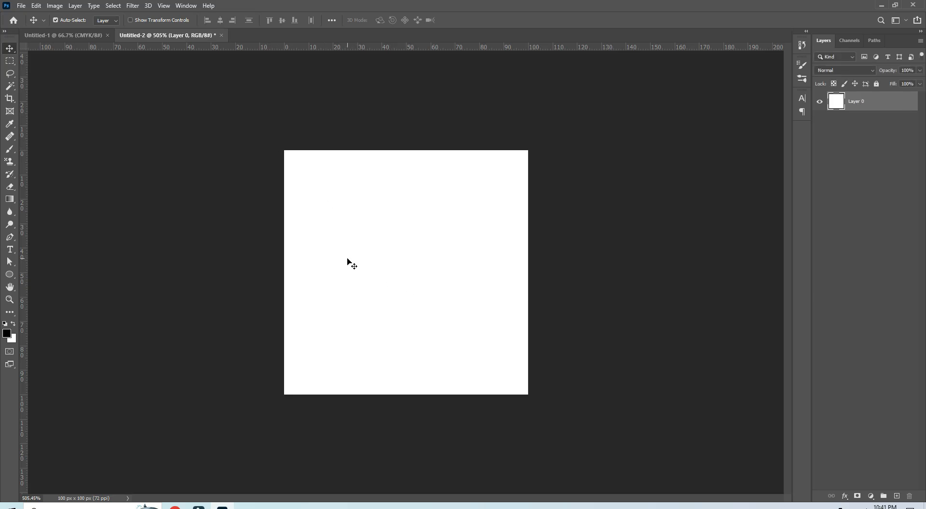
# Step: Add a horizontal and a vertical guide through the centre of the white layer, using its transform handles as reference
pyautogui.hotkey('ctrl', 'r')
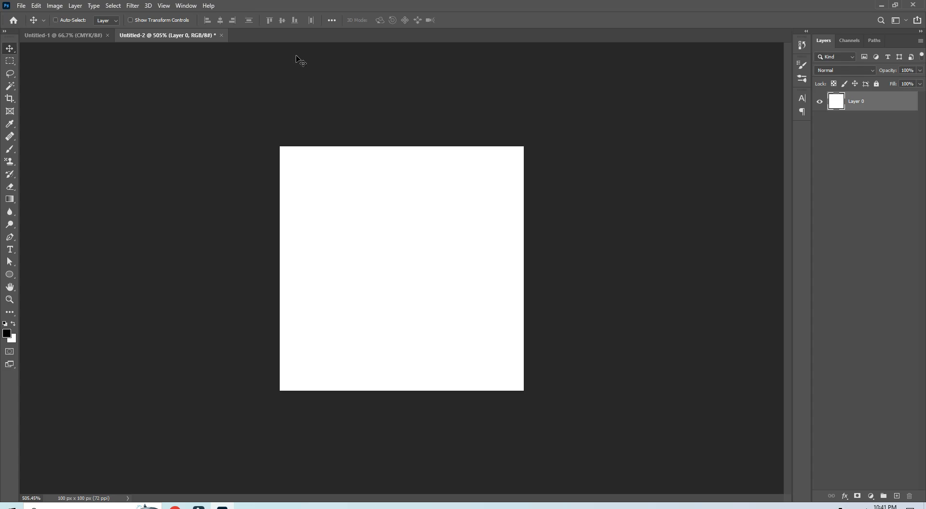
pyautogui.hotkey('ctrl', 'r')
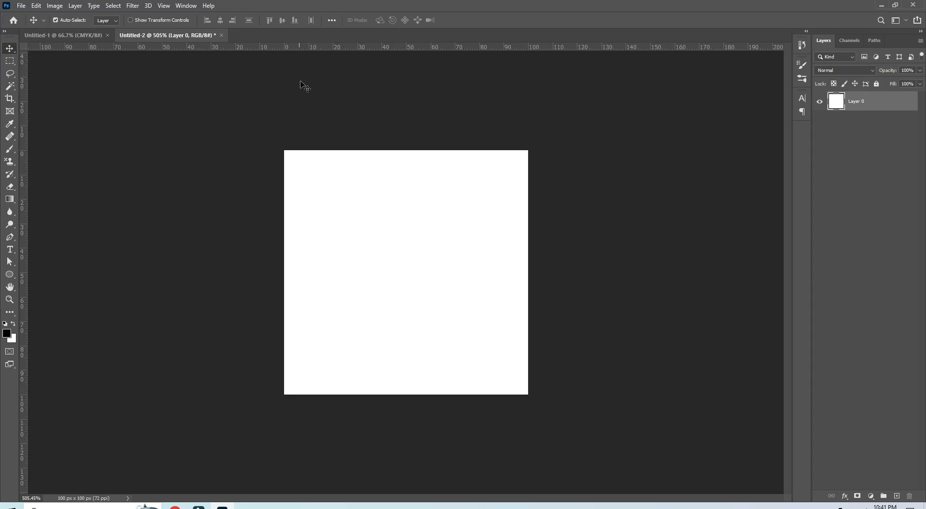
pyautogui.hotkey('ctrl', 't')
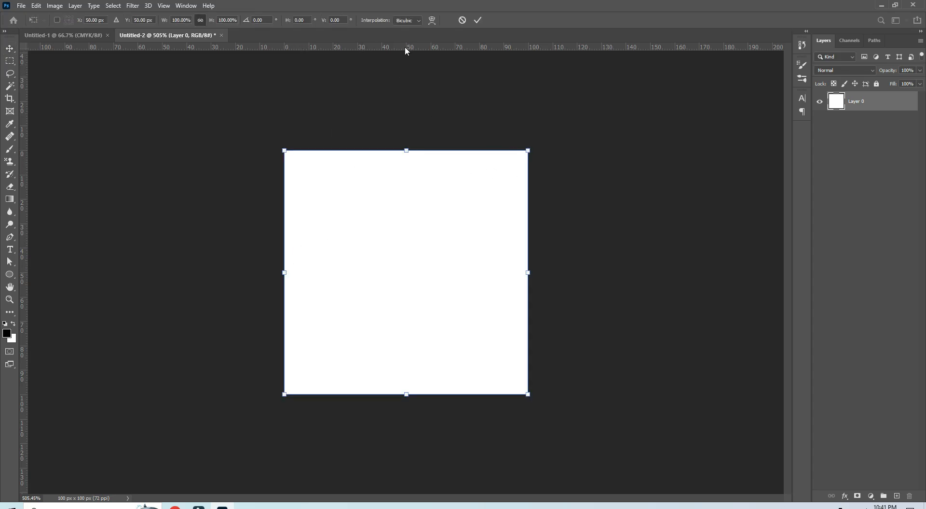
pyautogui.moveTo(407, 49); pyautogui.dragTo(407, 272)
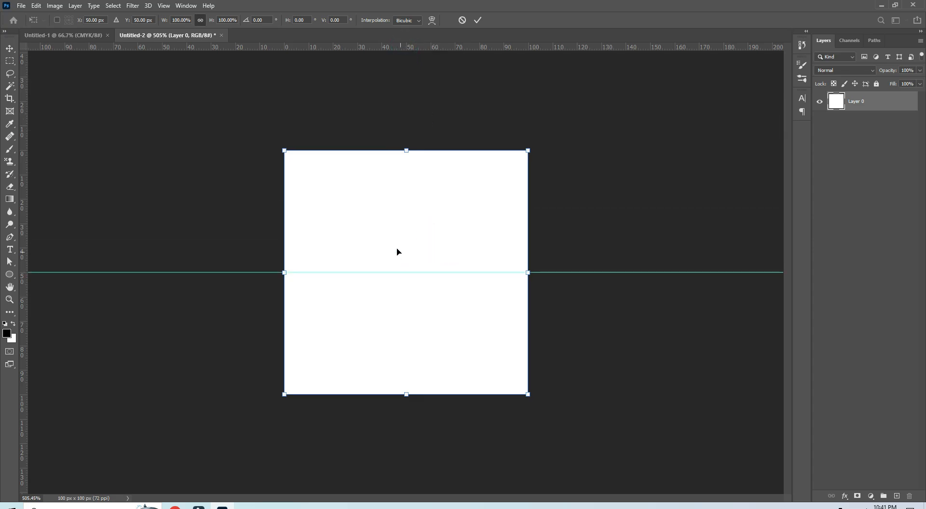
pyautogui.moveTo(24, 199); pyautogui.dragTo(407, 253)
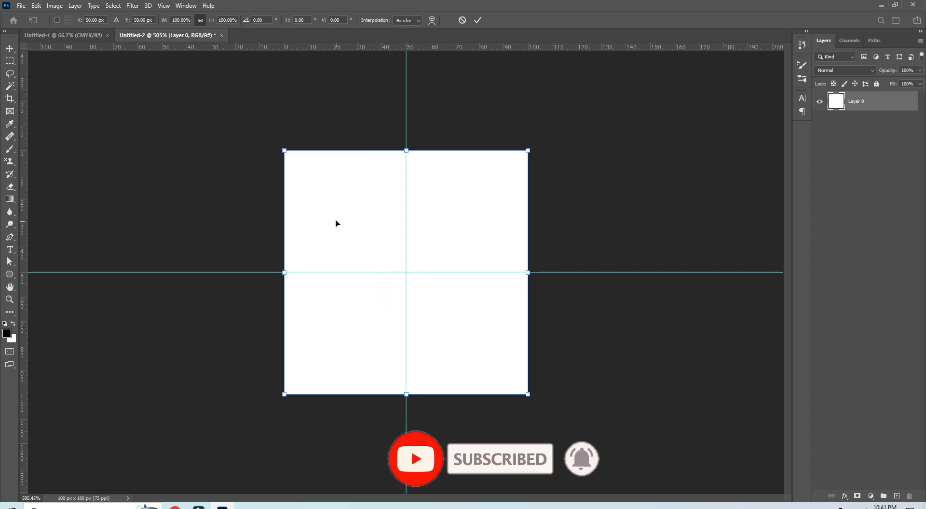
# Step: Draw a black 15 × 15 px circle on the canvas with the Ellipse tool, without a stroke
pyautogui.click(9, 274)
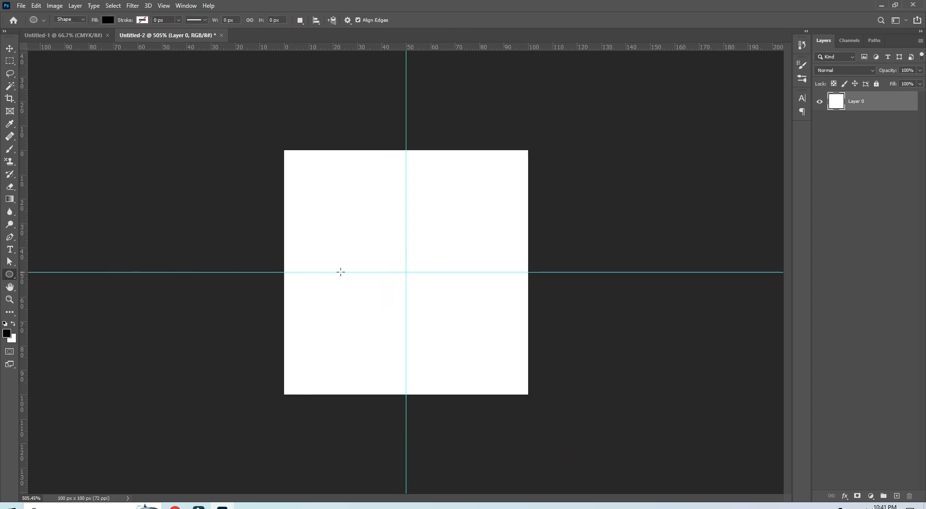
pyautogui.click(350, 224)
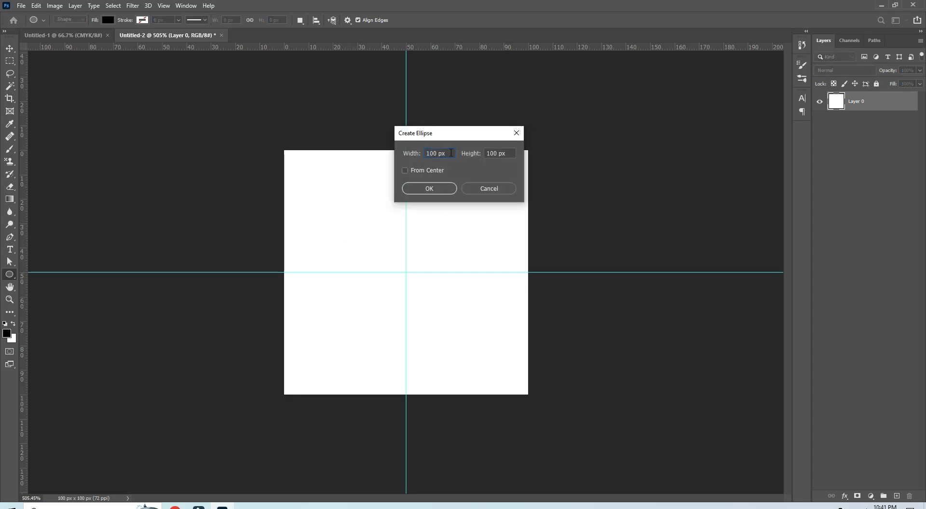
pyautogui.moveTo(449, 152); pyautogui.dragTo(418, 156)
pyautogui.write('15')
pyautogui.press('Tab')
pyautogui.write('15')
pyautogui.click(431, 189)
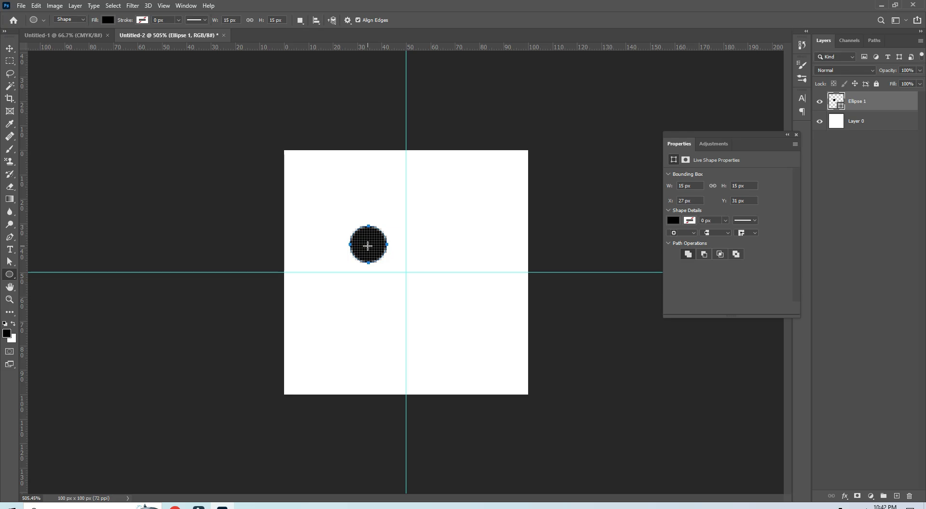
# Step: Centre the circle horizontally and vertically on the white layer, and remove both guides
pyautogui.press('v')
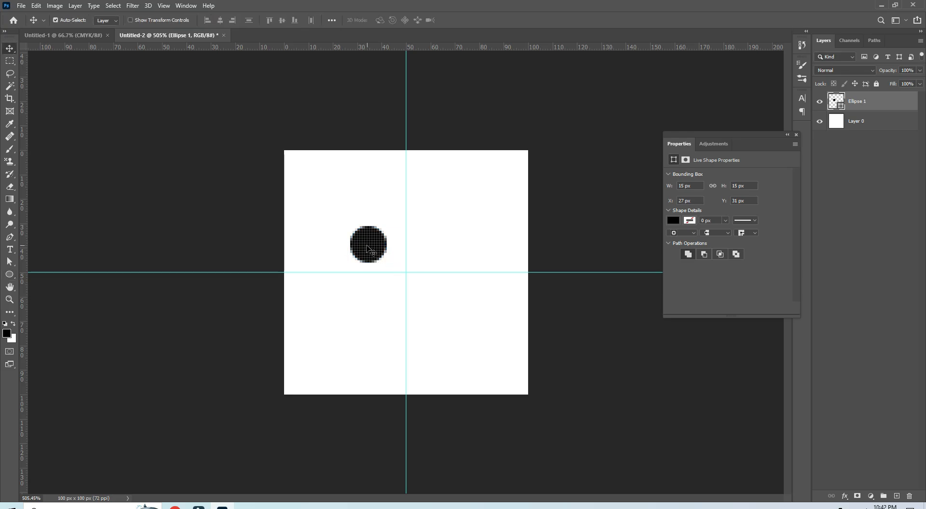
pyautogui.moveTo(370, 249); pyautogui.dragTo(411, 263)
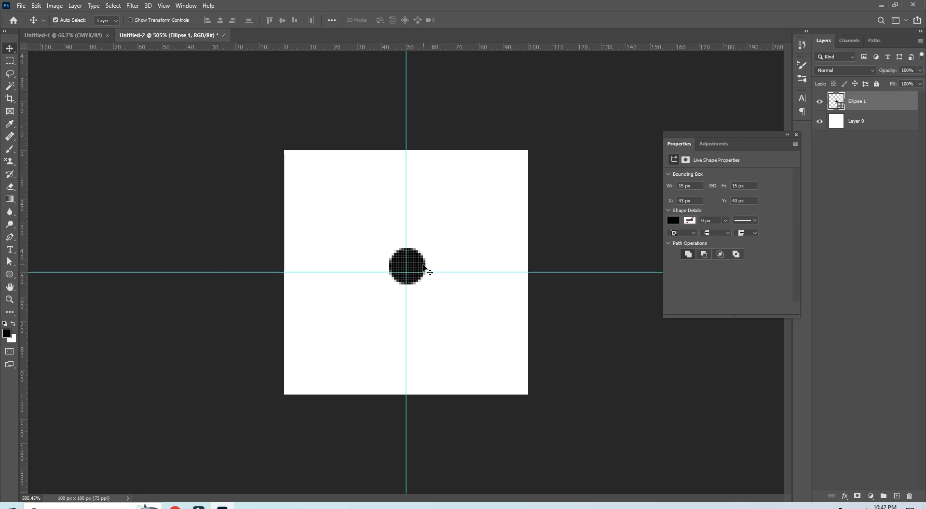
pyautogui.click(797, 135)
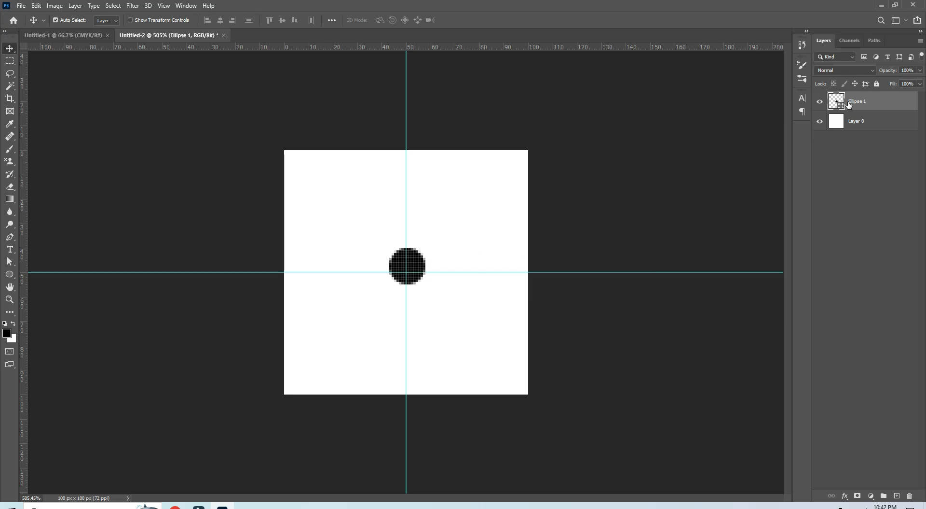
pyautogui.keyDown('shift'); pyautogui.click(860, 122); pyautogui.keyUp('shift')
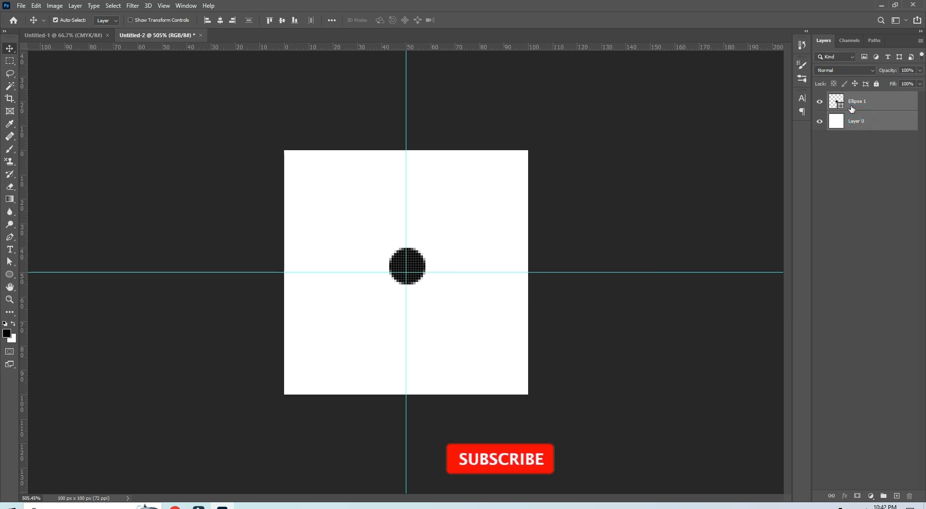
pyautogui.click(220, 20)
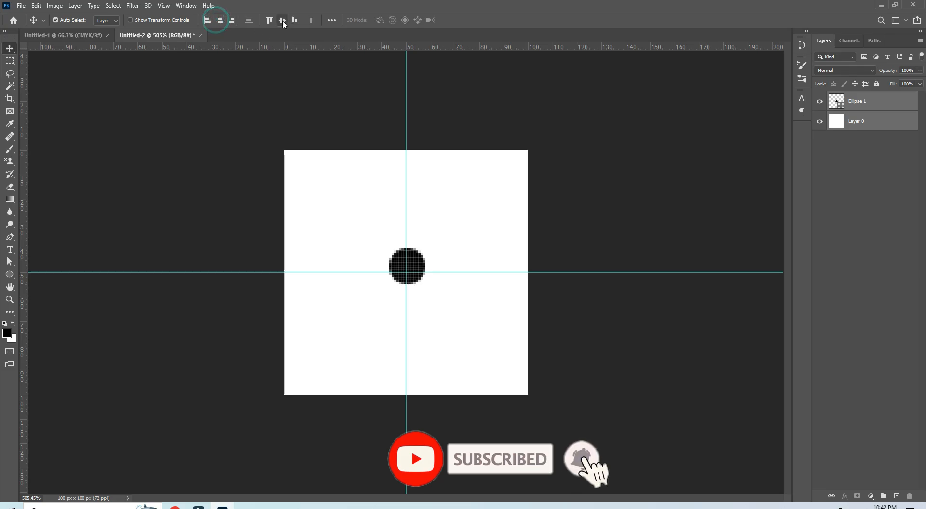
pyautogui.click(282, 20)
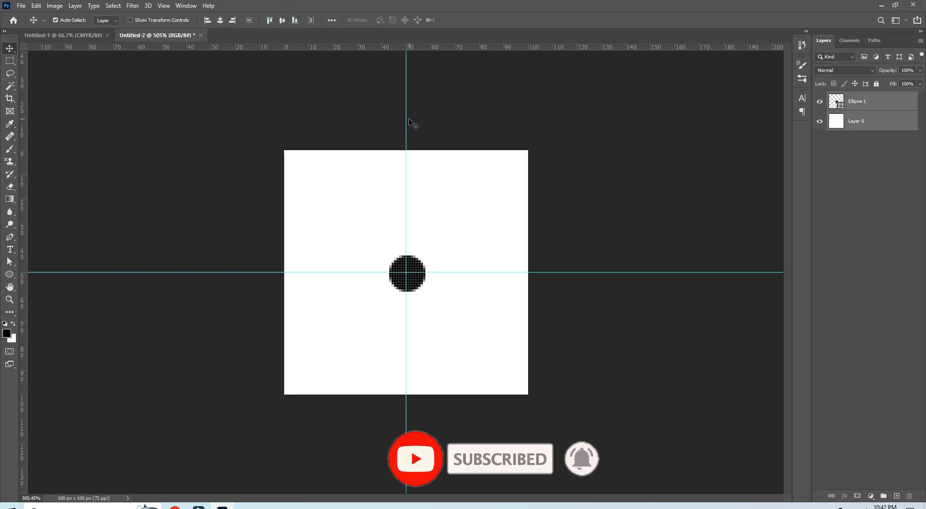
pyautogui.moveTo(407, 119); pyautogui.dragTo(789, 203)
pyautogui.moveTo(681, 272); pyautogui.dragTo(792, 275)
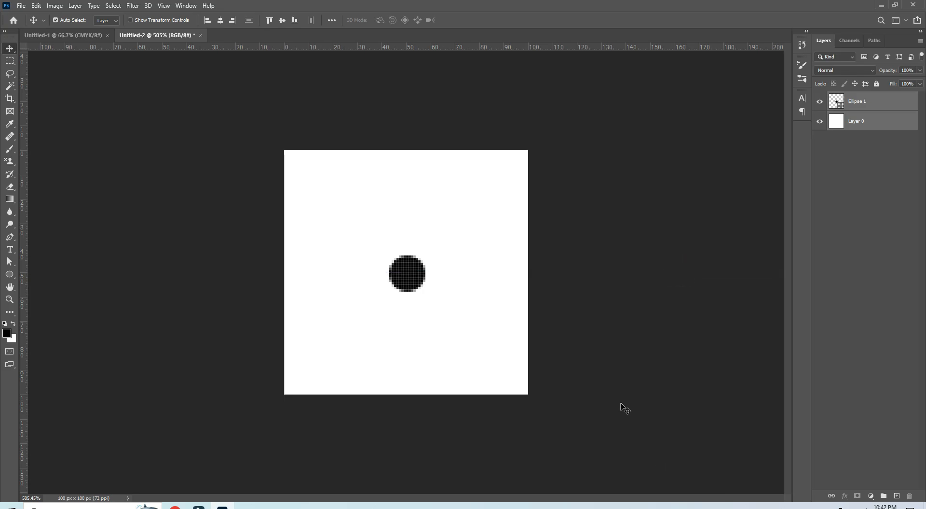
pyautogui.moveTo(438, 51); pyautogui.dragTo(444, 271)
pyautogui.moveTo(409, 50); pyautogui.dragTo(435, 277)
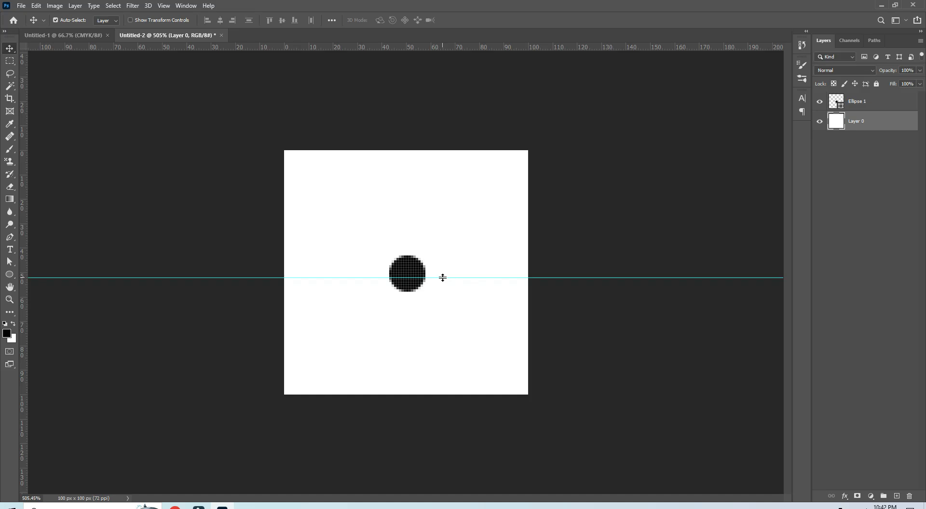
pyautogui.scroll(5, 443, 277)
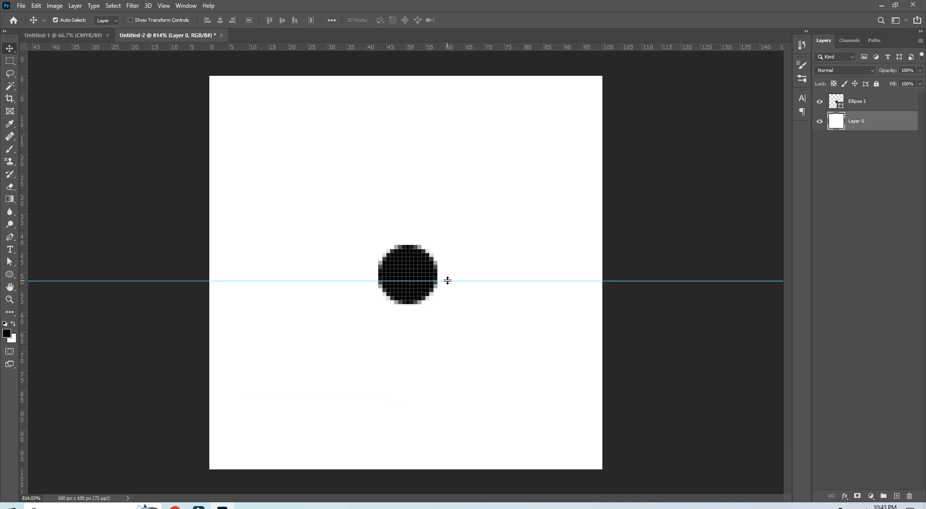
pyautogui.moveTo(448, 281); pyautogui.dragTo(472, 504)
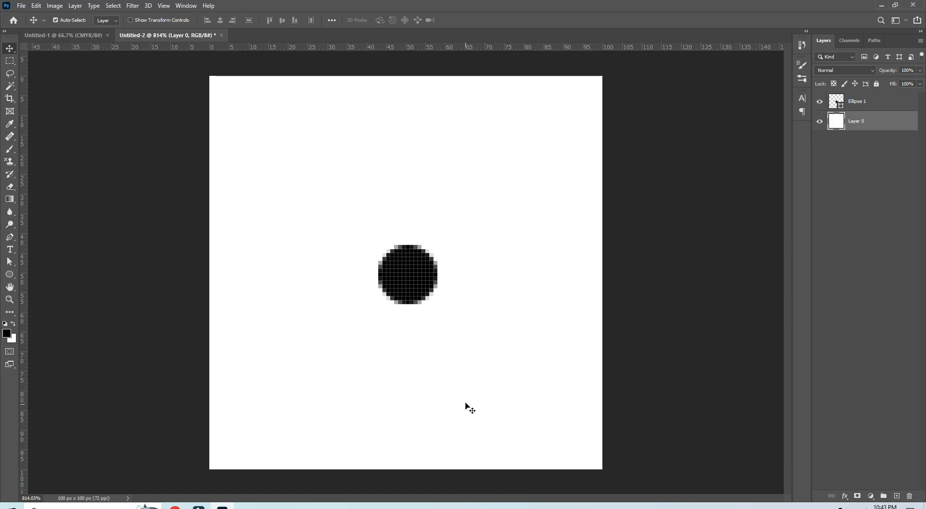
pyautogui.scroll(-3, 455, 324)
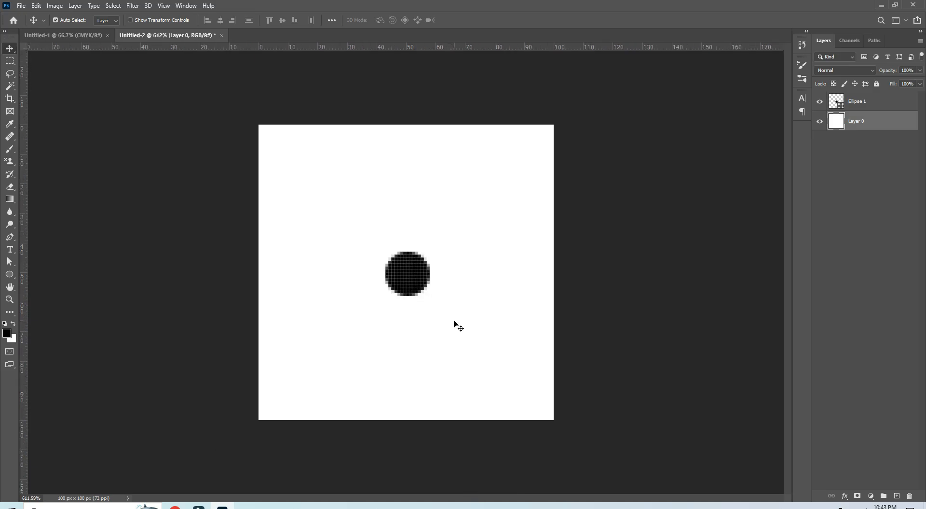
# Step: Duplicate the circle layer and offset the copy as a smart object by +50 px horizontally and +50 px vertically, with Wrap Around
pyautogui.click(858, 102)
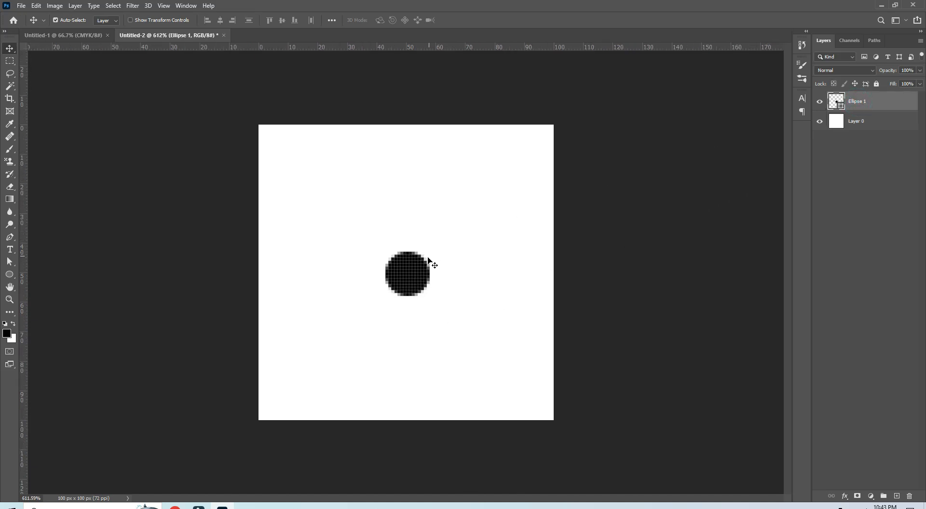
pyautogui.hotkey('ctrl', 'j')
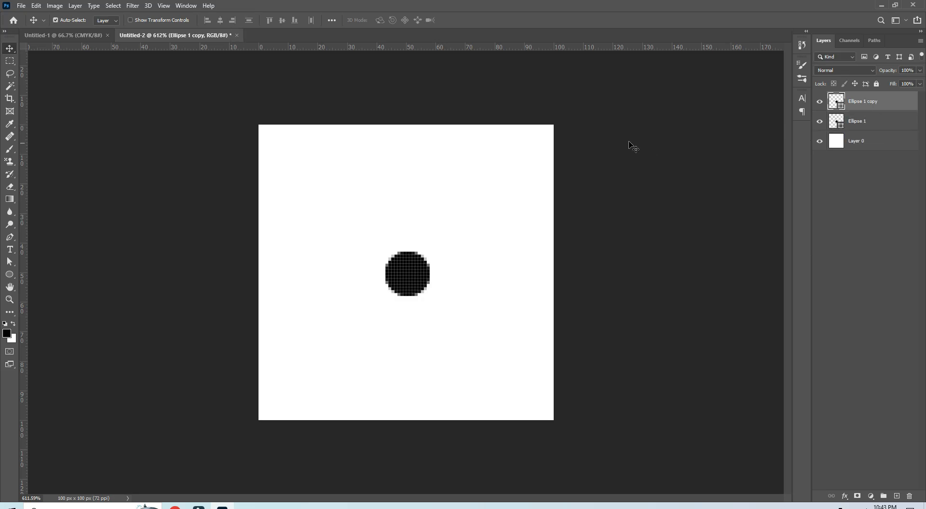
pyautogui.click(138, 6)
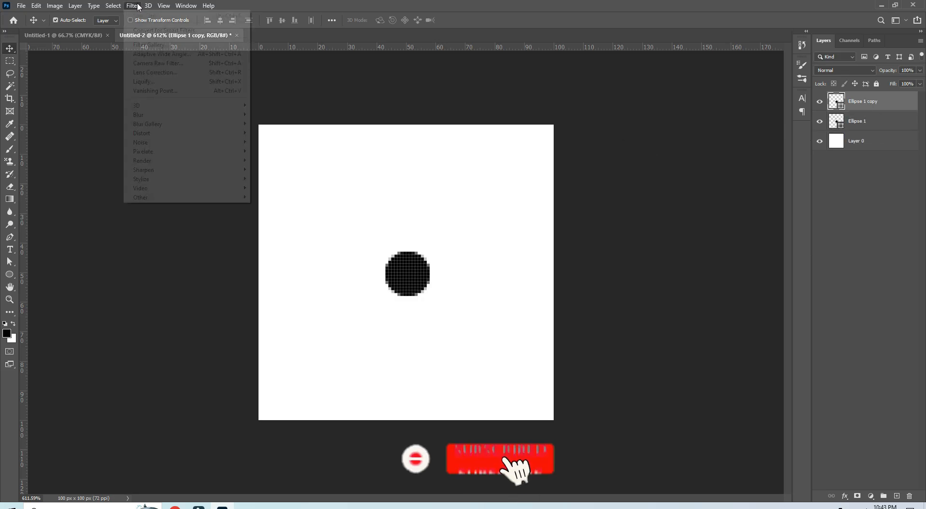
pyautogui.moveTo(150, 199)
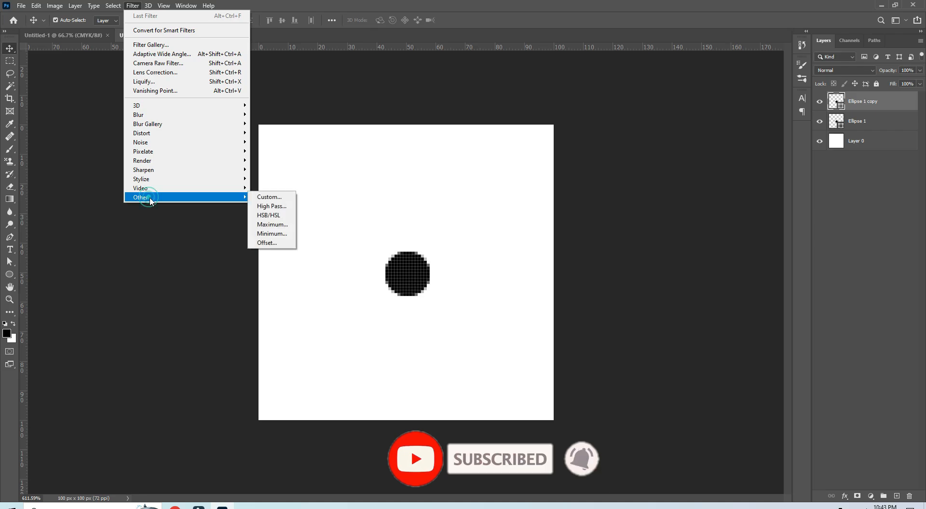
pyautogui.click(269, 242)
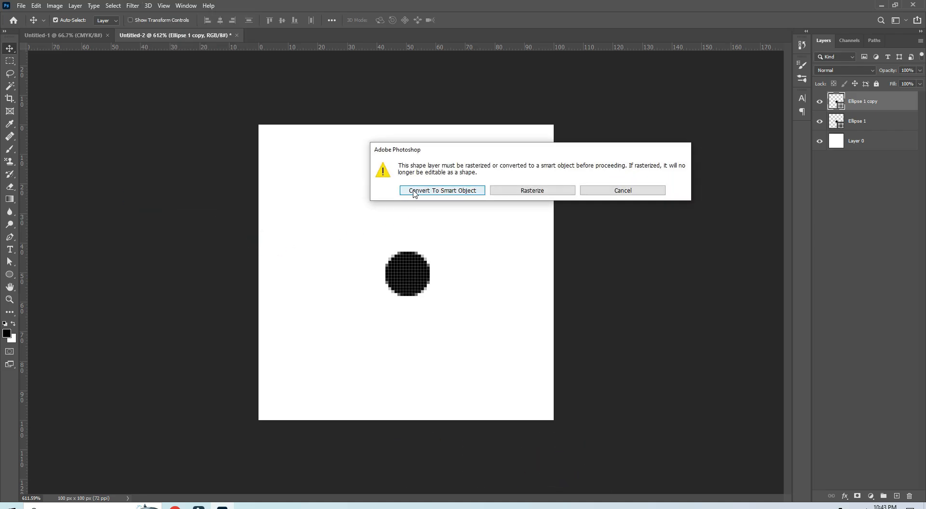
pyautogui.click(414, 191)
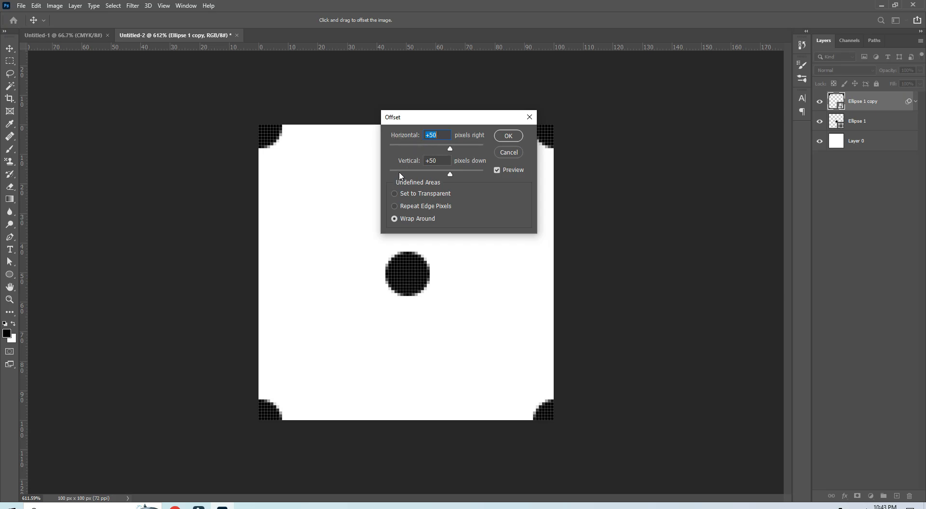
pyautogui.click(394, 220)
pyautogui.click(508, 136)
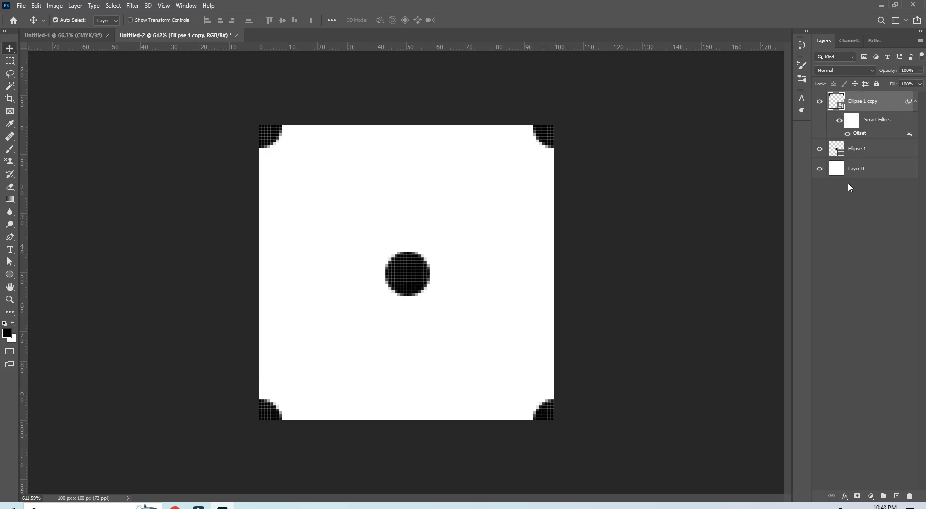
# Step: Delete the white layer beneath the circles and define the transparent dot tile as a pattern with the name Pattern 2
pyautogui.moveTo(871, 169); pyautogui.dragTo(910, 496)
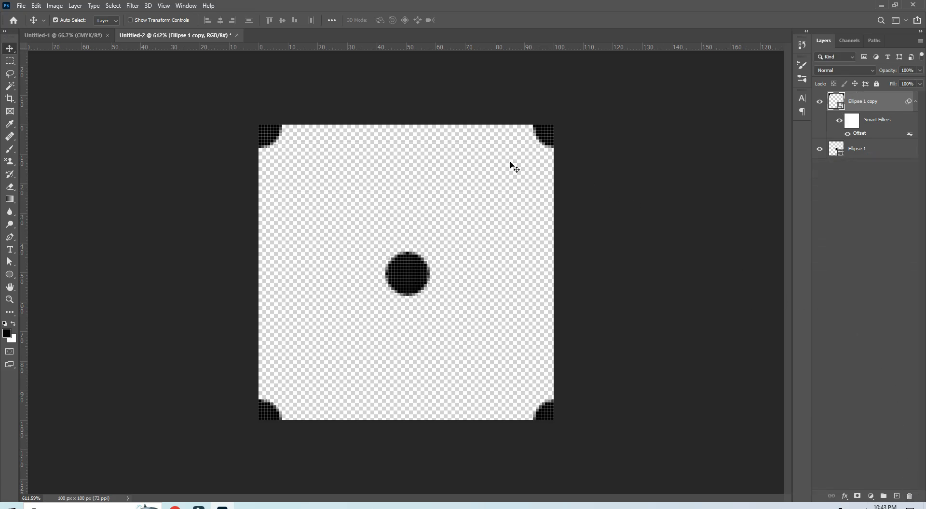
pyautogui.click(36, 7)
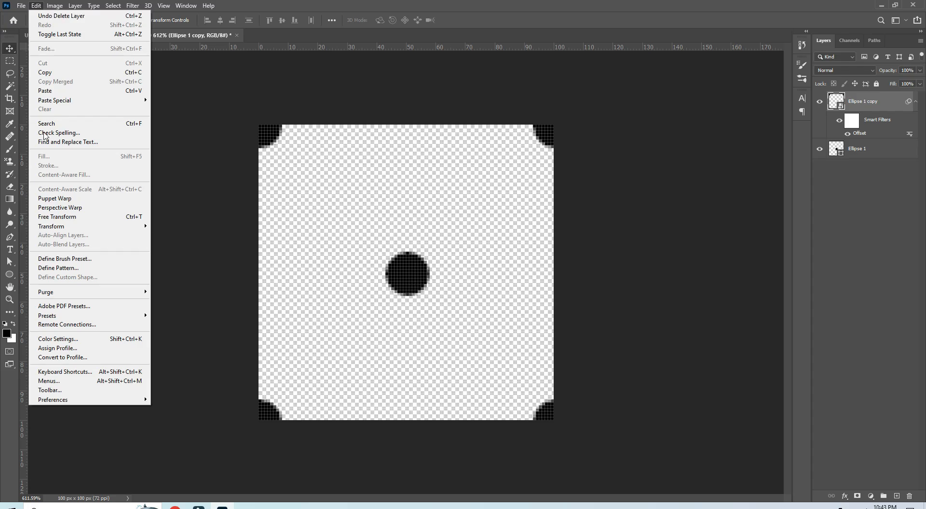
pyautogui.click(51, 271)
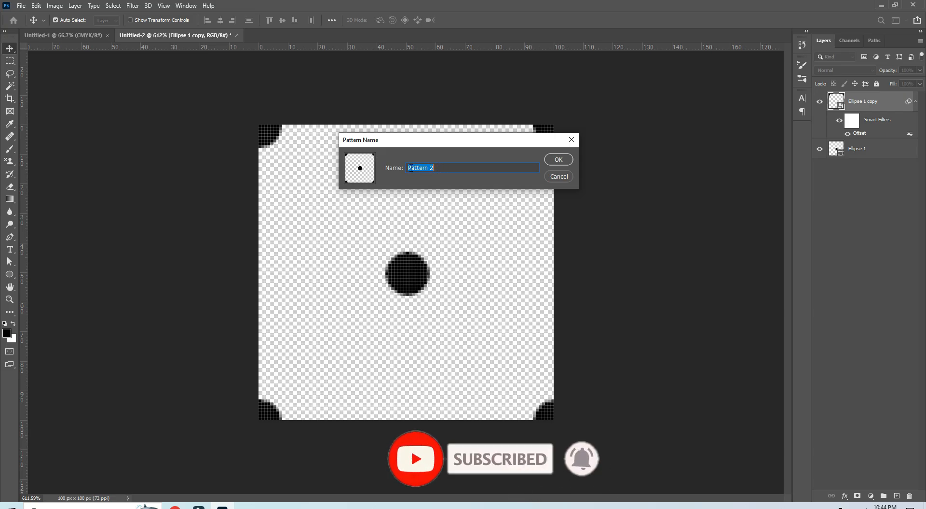
pyautogui.click(555, 161)
# Step: Paint the leaf pattern over the blank canvas in Untitled-1 with the Pattern Stamp tool and undo the painting
pyautogui.click(85, 34)
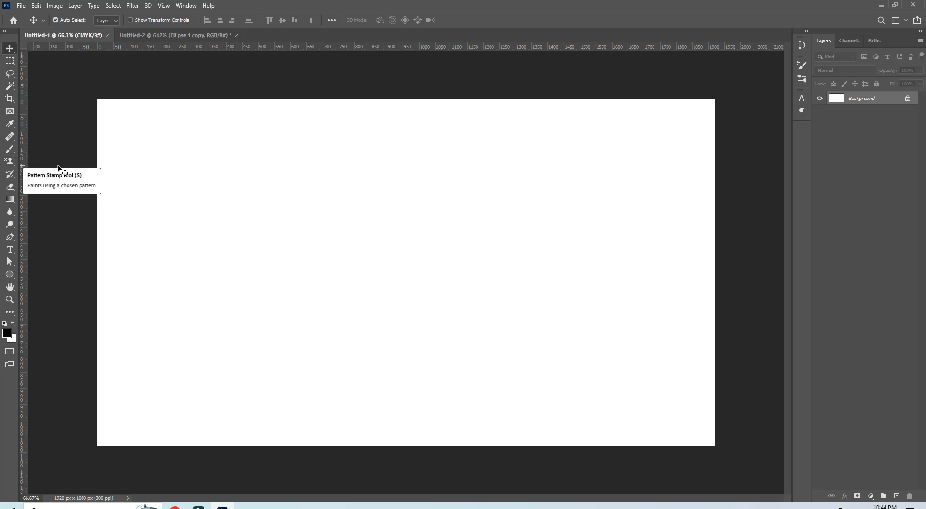
pyautogui.click(12, 166)
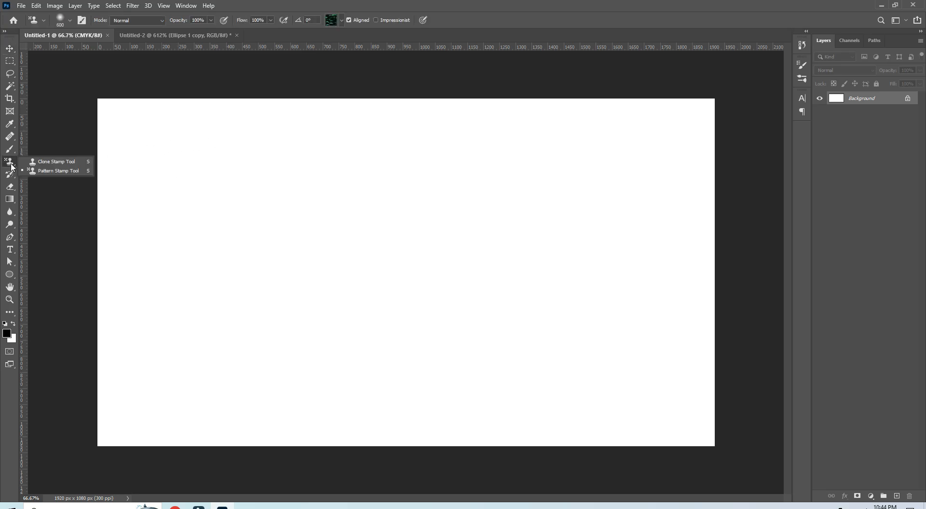
pyautogui.click(44, 173)
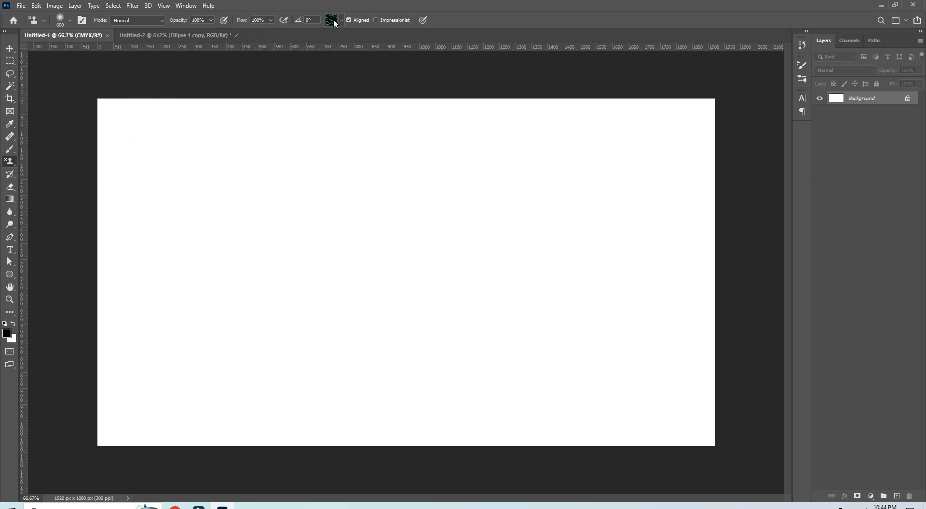
pyautogui.moveTo(275, 160)
pyautogui.mouseDown()
pyautogui.moveTo(392, 179)
pyautogui.moveTo(427, 166)
pyautogui.moveTo(372, 164)
pyautogui.moveTo(212, 210)
pyautogui.moveTo(216, 299)
pyautogui.moveTo(414, 339)
pyautogui.moveTo(571, 245)
pyautogui.moveTo(567, 190)
pyautogui.moveTo(438, 179)
pyautogui.moveTo(308, 248)
pyautogui.mouseUp()
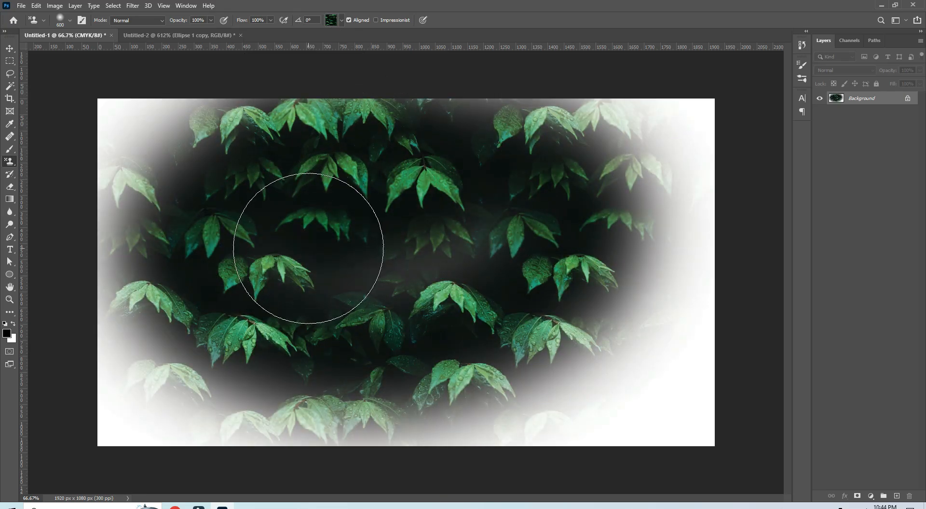
pyautogui.hotkey('ctrl', 'z')
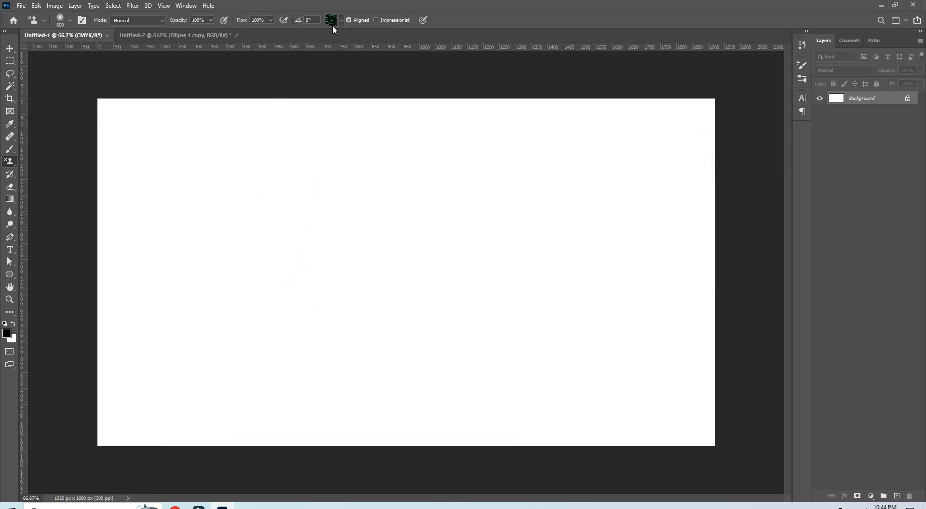
# Step: Choose the new black dot pattern for the Pattern Stamp tool, paint it across the whole canvas, and undo the painting
pyautogui.click(342, 20)
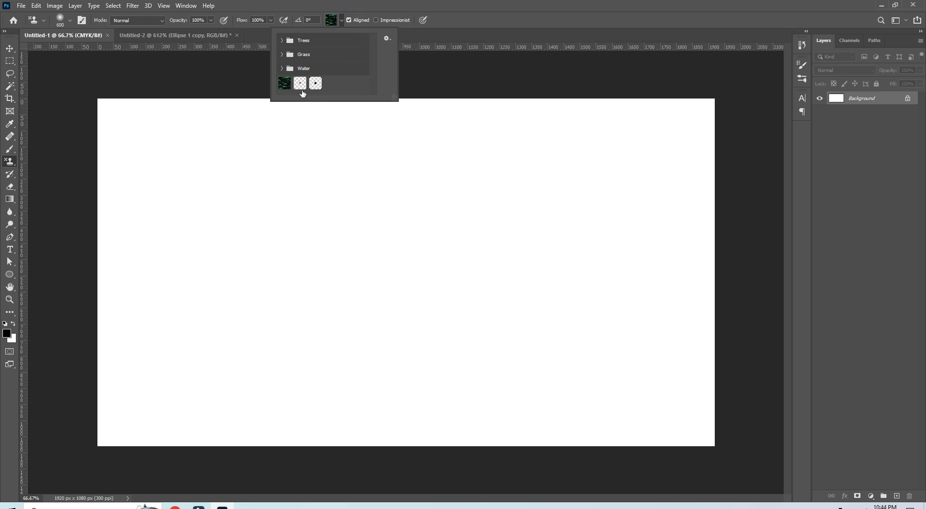
pyautogui.click(316, 85)
pyautogui.moveTo(271, 193)
pyautogui.mouseDown()
pyautogui.moveTo(353, 268)
pyautogui.moveTo(460, 264)
pyautogui.moveTo(545, 194)
pyautogui.moveTo(514, 153)
pyautogui.moveTo(383, 149)
pyautogui.moveTo(467, 366)
pyautogui.moveTo(628, 361)
pyautogui.moveTo(669, 391)
pyautogui.moveTo(705, 173)
pyautogui.moveTo(699, 145)
pyautogui.moveTo(648, 131)
pyautogui.moveTo(493, 130)
pyautogui.moveTo(257, 135)
pyautogui.moveTo(148, 174)
pyautogui.moveTo(133, 322)
pyautogui.moveTo(249, 422)
pyautogui.moveTo(453, 404)
pyautogui.moveTo(474, 284)
pyautogui.moveTo(256, 230)
pyautogui.moveTo(156, 311)
pyautogui.moveTo(290, 335)
pyautogui.mouseUp()
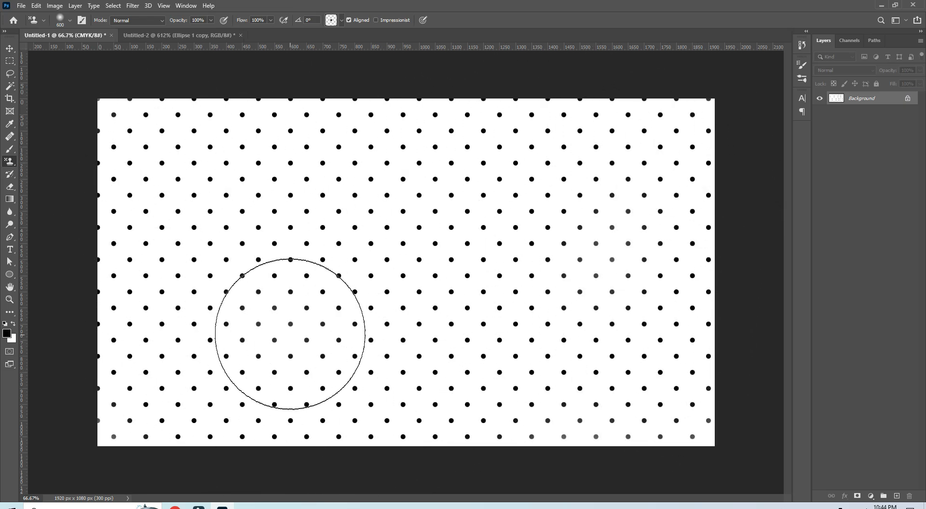
pyautogui.hotkey('ctrl', 's')
pyautogui.hotkey('ctrl', 'z')
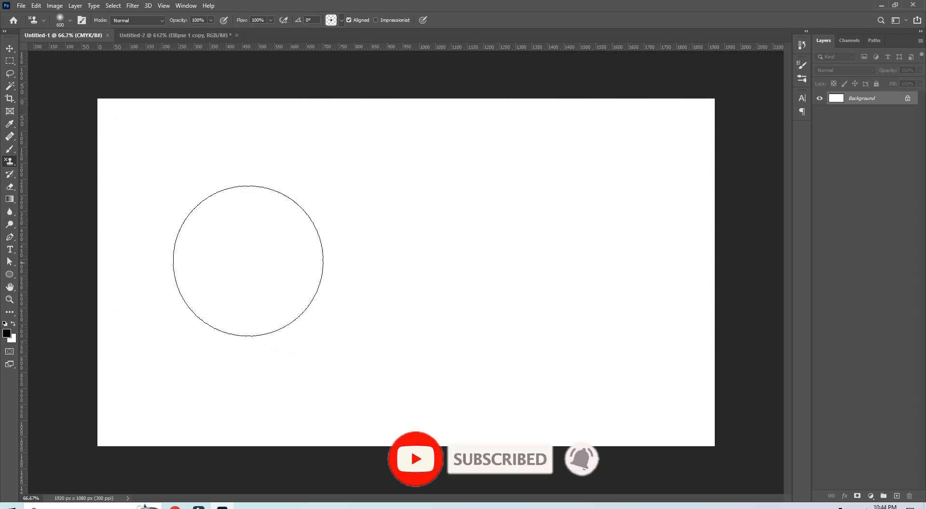
# Step: Fill the Background layer with the black dot pattern using the Fill command at 100% opacity, and undo the fill
pyautogui.click(37, 7)
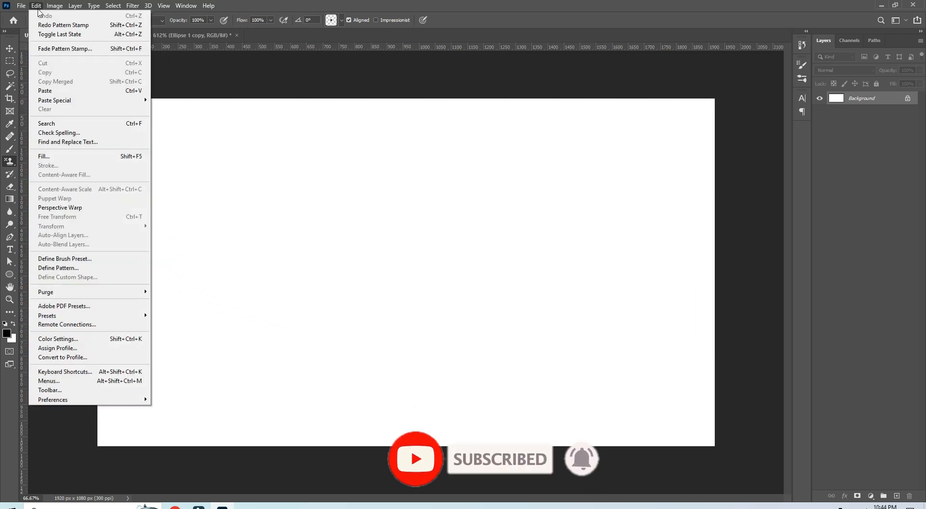
pyautogui.click(51, 155)
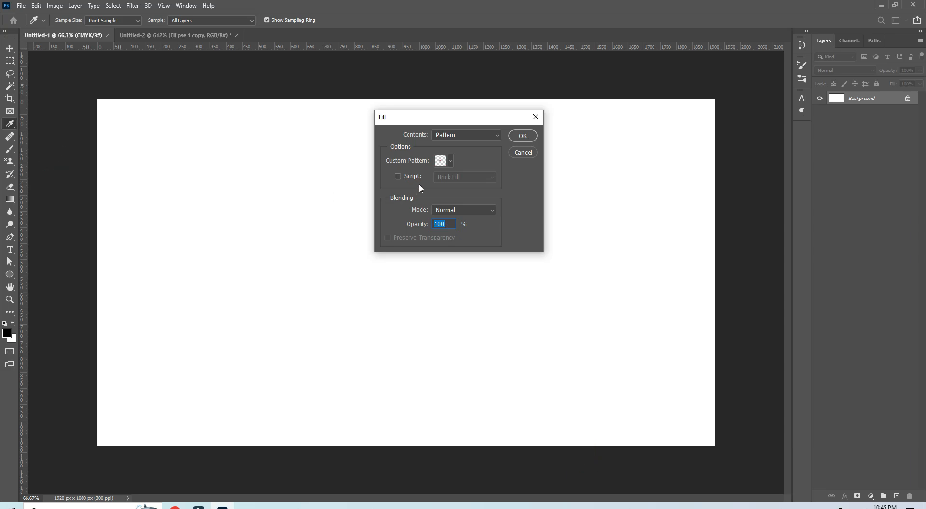
pyautogui.click(452, 160)
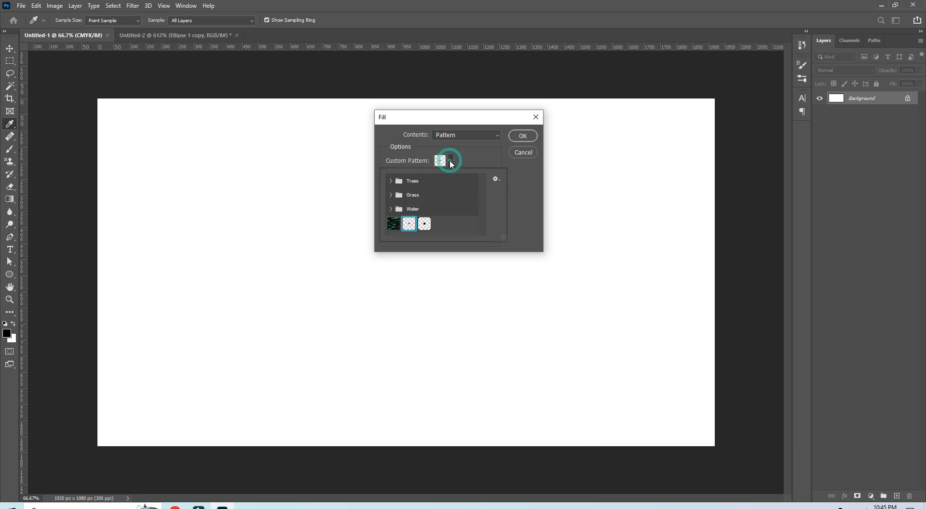
pyautogui.click(425, 223)
pyautogui.click(522, 137)
pyautogui.press('s')
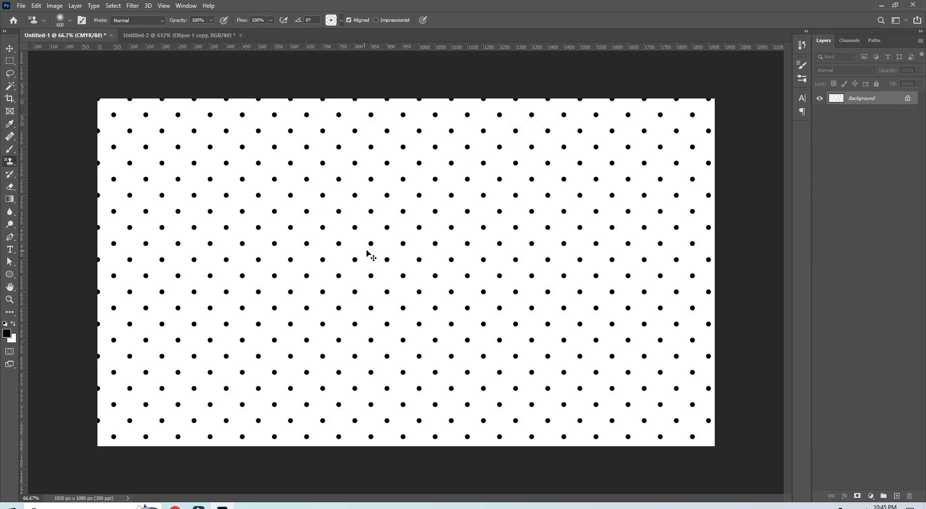
pyautogui.hotkey('ctrl', 'z')
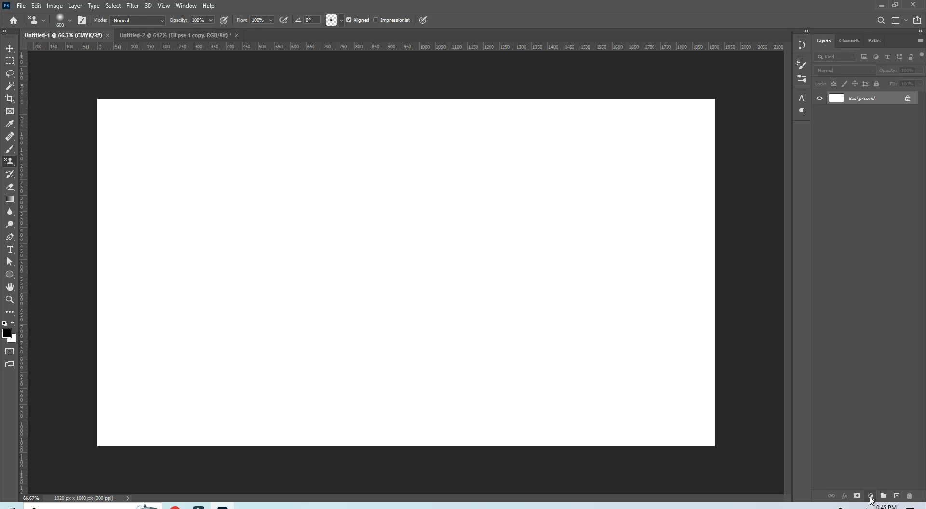
# Step: Add a Pattern fill layer above the Background with the black dot pattern, scaled to 188%
pyautogui.click(871, 496)
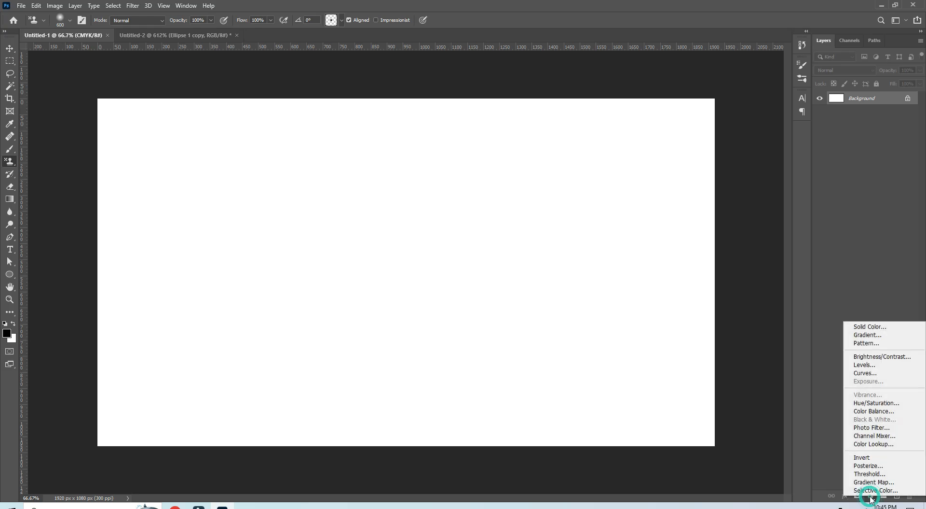
pyautogui.click(878, 343)
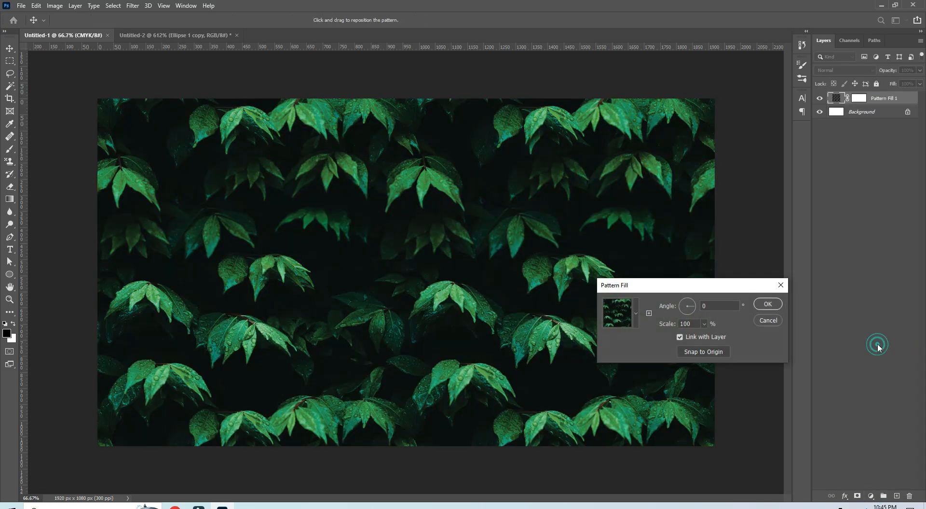
pyautogui.click(636, 317)
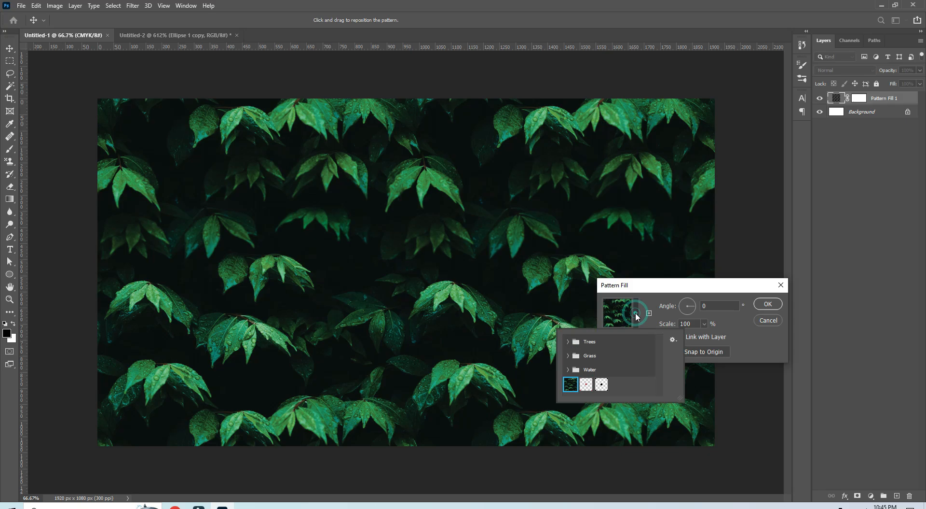
pyautogui.click(602, 385)
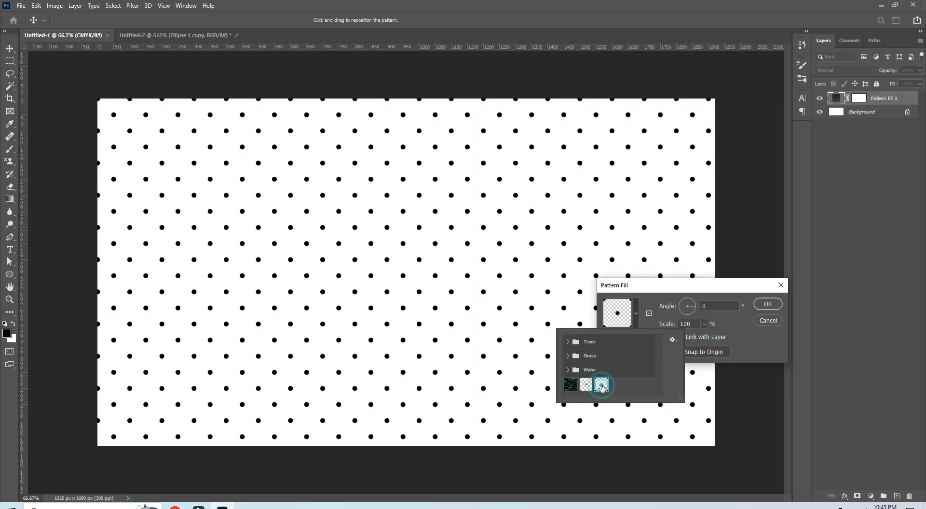
pyautogui.click(722, 331)
pyautogui.moveTo(673, 328); pyautogui.dragTo(702, 339)
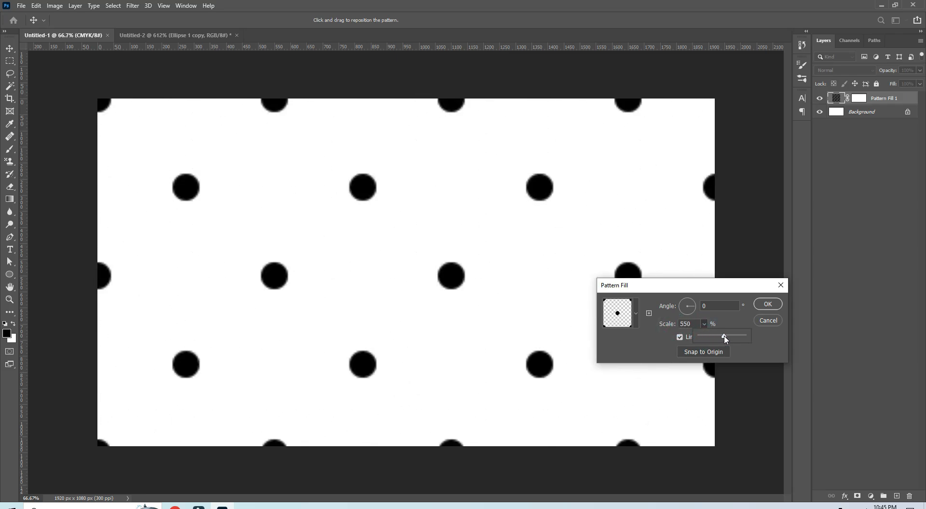
pyautogui.moveTo(724, 338); pyautogui.dragTo(713, 338)
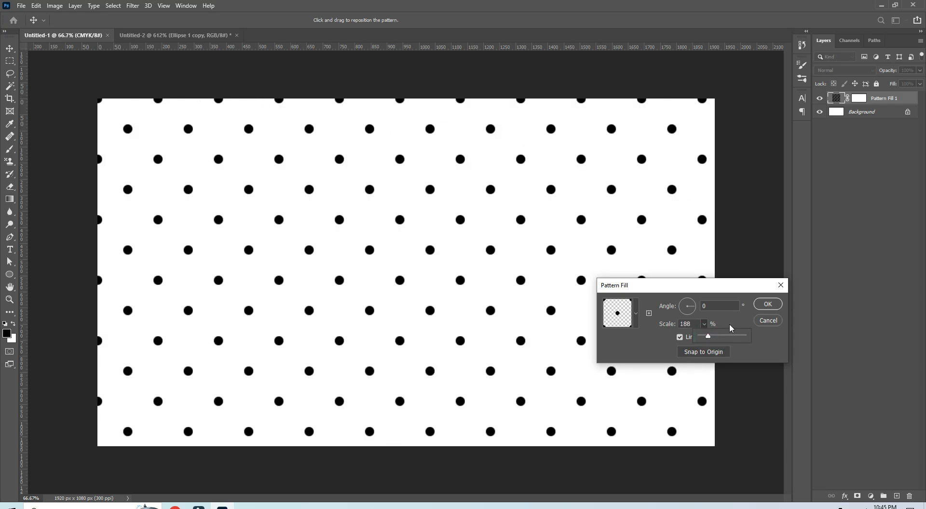
pyautogui.click(768, 304)
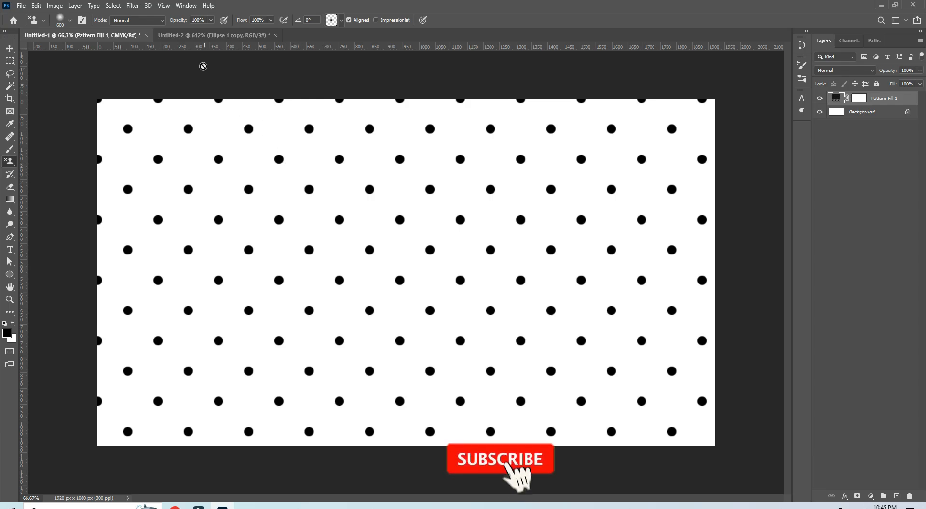
# Step: Close the Untitled-2 tile document without saving and delete the Pattern Fill 1 layer from Untitled-1
pyautogui.click(202, 38)
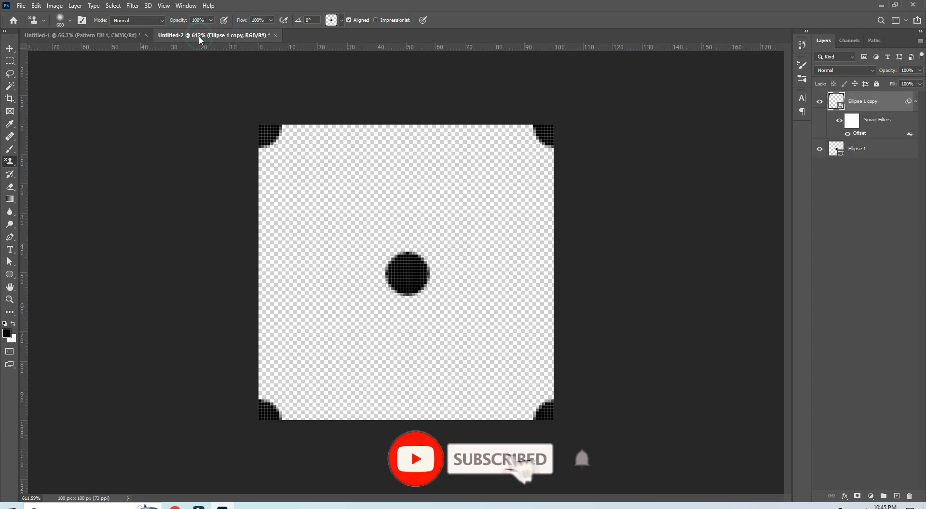
pyautogui.click(276, 36)
pyautogui.click(457, 190)
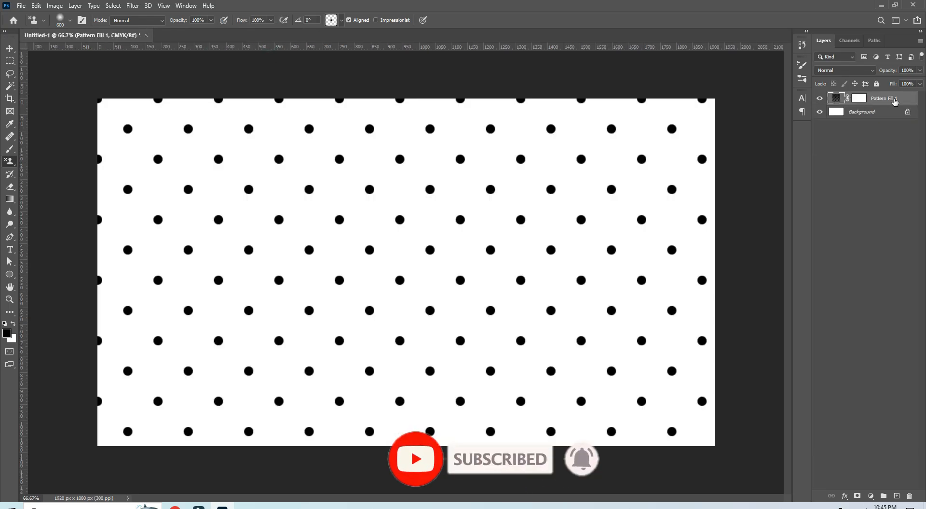
pyautogui.moveTo(894, 100); pyautogui.dragTo(912, 496)
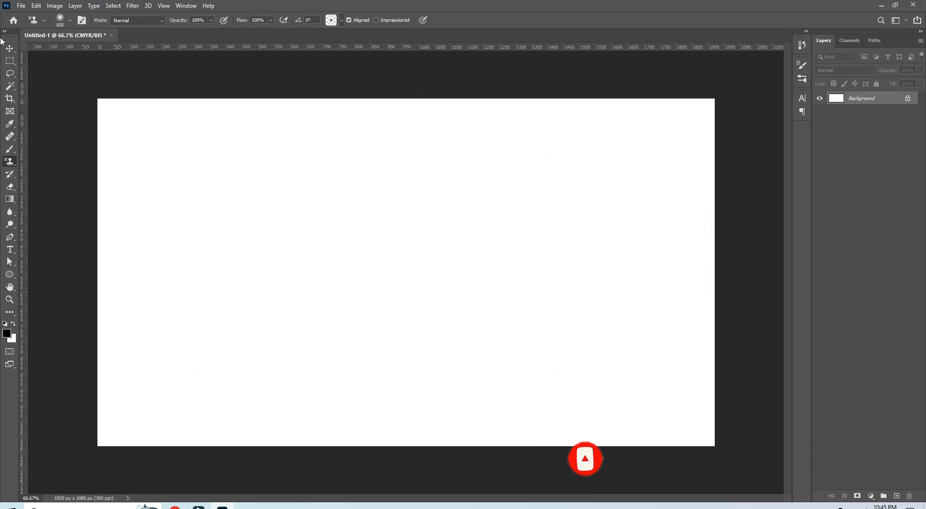
# Step: Open the red maple leaf image named 1 from the Desktop folder
pyautogui.click(21, 5)
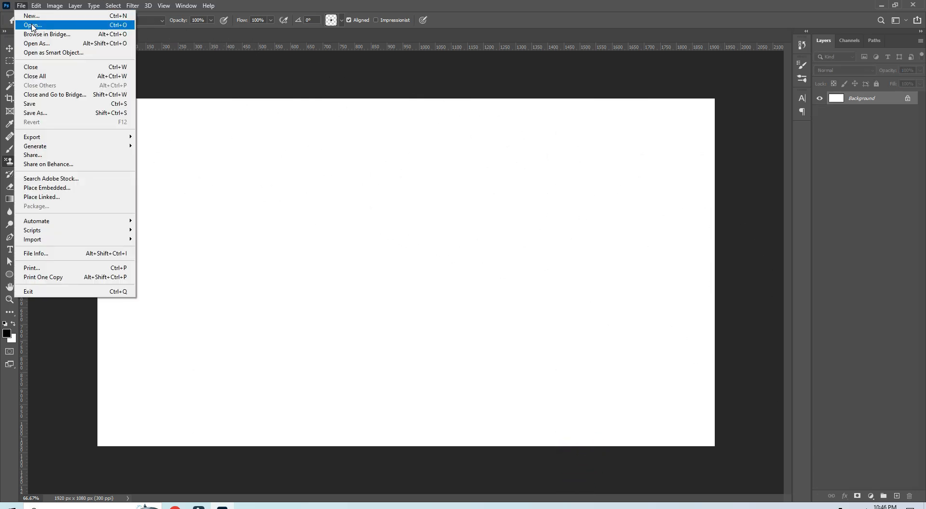
pyautogui.click(33, 25)
pyautogui.click(113, 77)
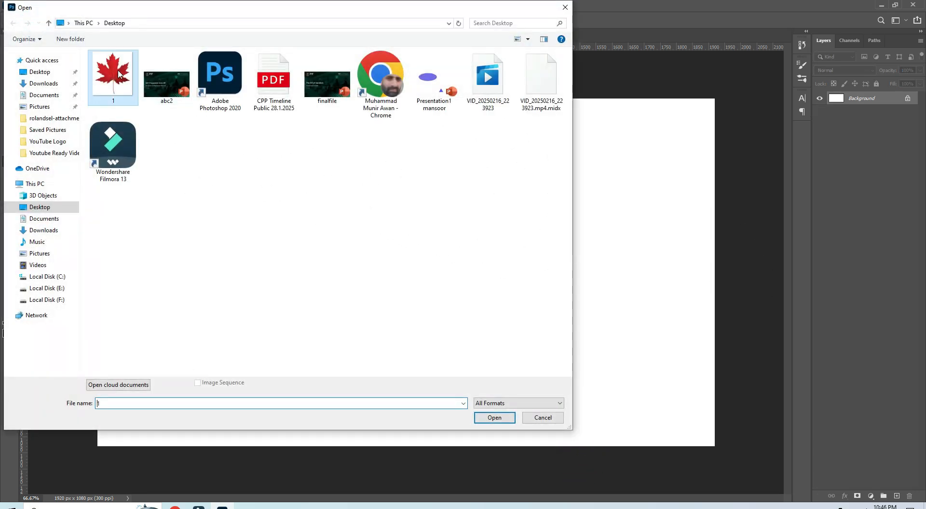
pyautogui.click(493, 418)
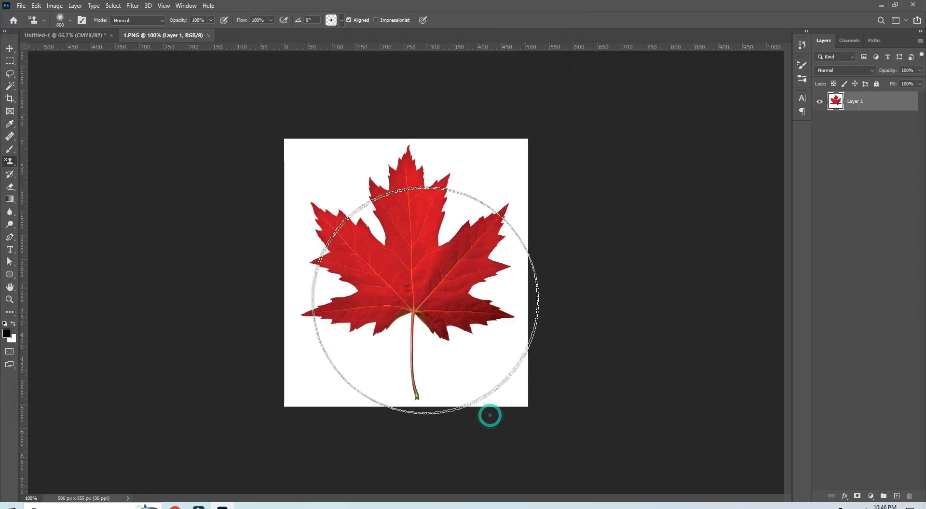
# Step: Remove the white background around the maple leaf with the Magic Wand tool, and clear the selection
pyautogui.click(10, 87)
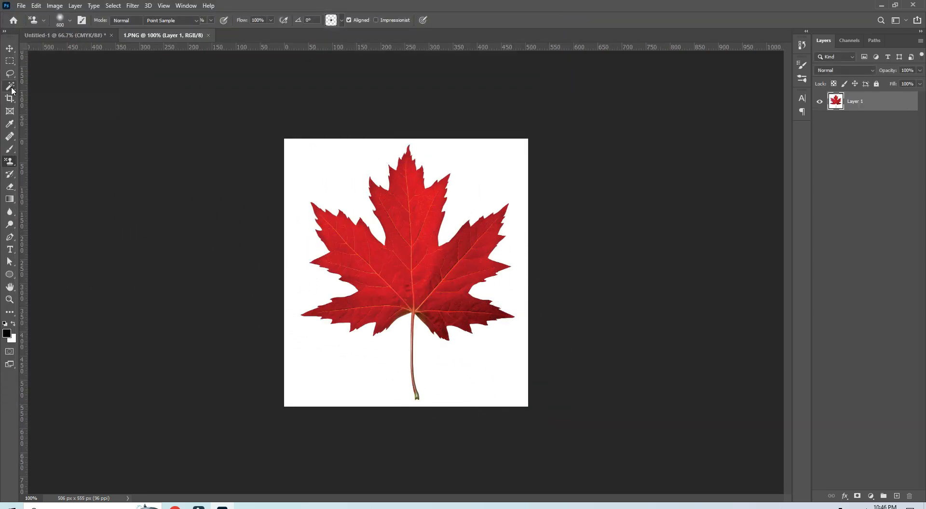
pyautogui.click(319, 167)
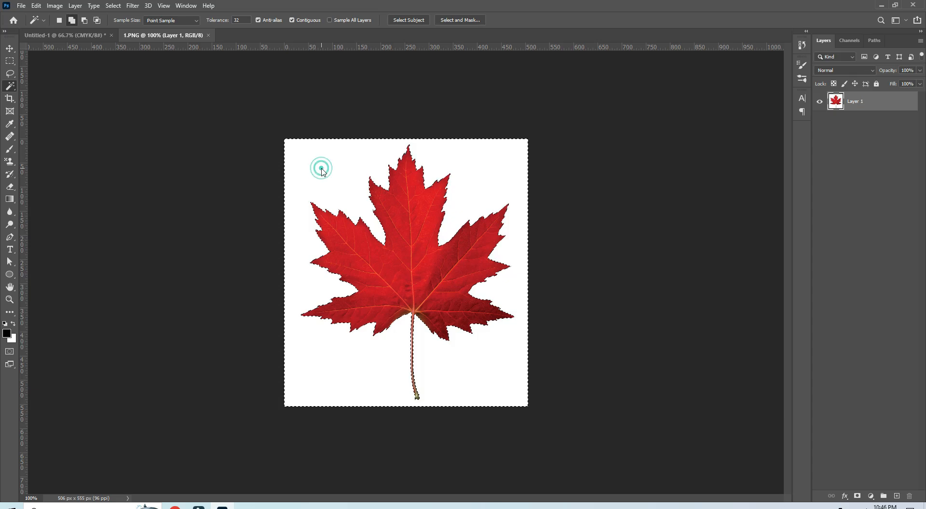
pyautogui.press('Delete')
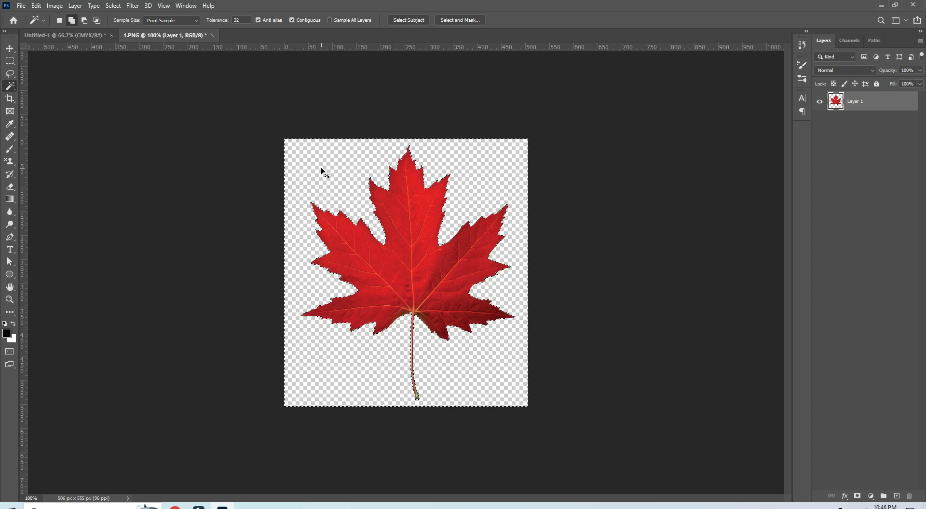
pyautogui.hotkey('ctrl', 'd')
# Step: Scale the maple leaf down to about 70 px wide with Free Transform and place it near the centre of the canvas
pyautogui.hotkey('ctrl', 't')
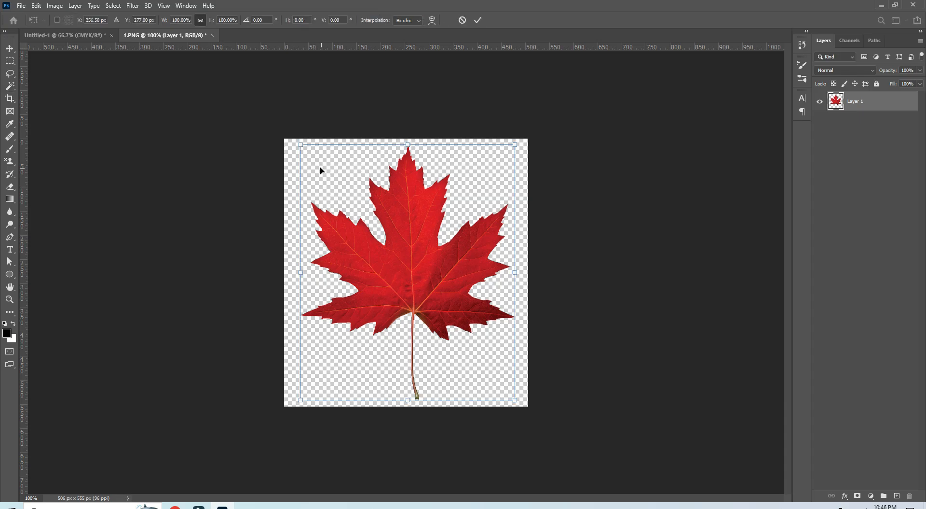
pyautogui.moveTo(302, 145); pyautogui.dragTo(452, 325)
pyautogui.moveTo(493, 360); pyautogui.dragTo(412, 267)
pyautogui.moveTo(371, 230); pyautogui.dragTo(404, 270)
pyautogui.press('Return')
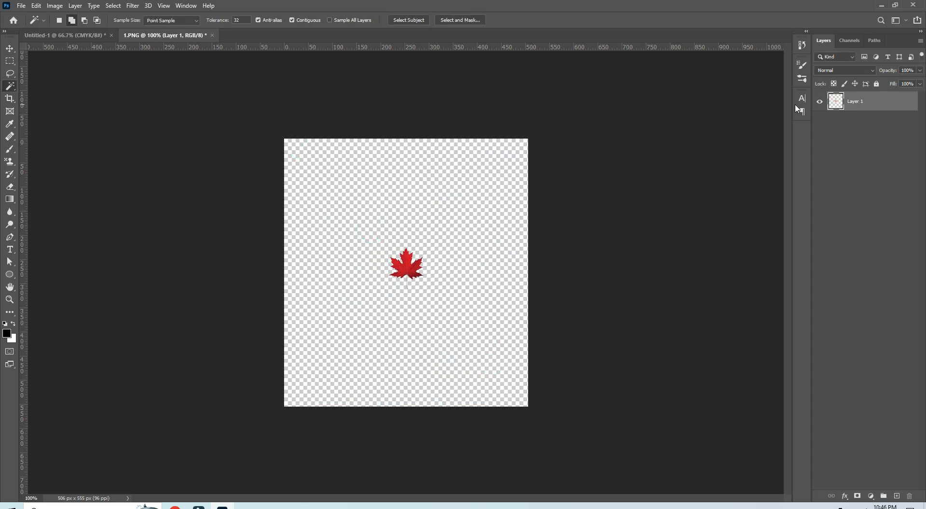
# Step: Convert the maple leaf layer to a smart object, and create a new 100 x 100 px document at 72 ppi
pyautogui.rightClick(862, 106)
pyautogui.click(765, 229)
pyautogui.click(22, 5)
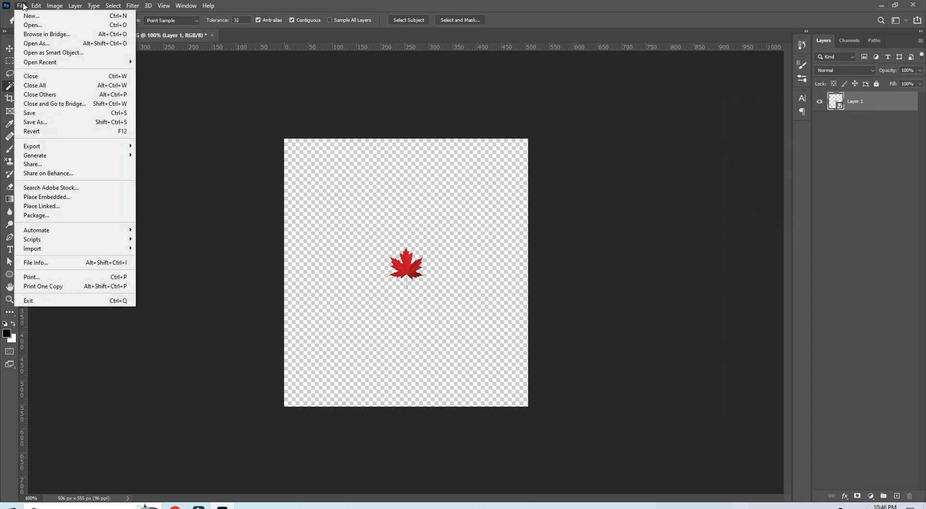
pyautogui.click(31, 16)
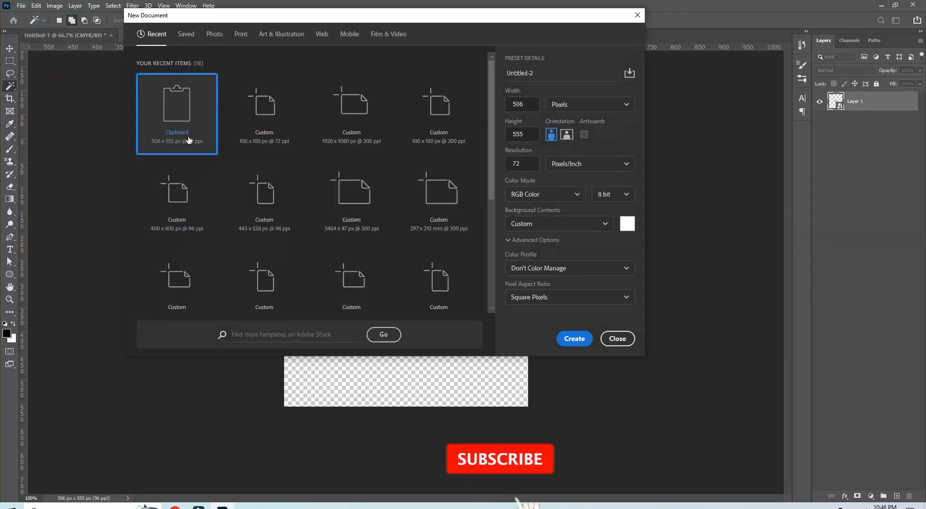
pyautogui.click(269, 116)
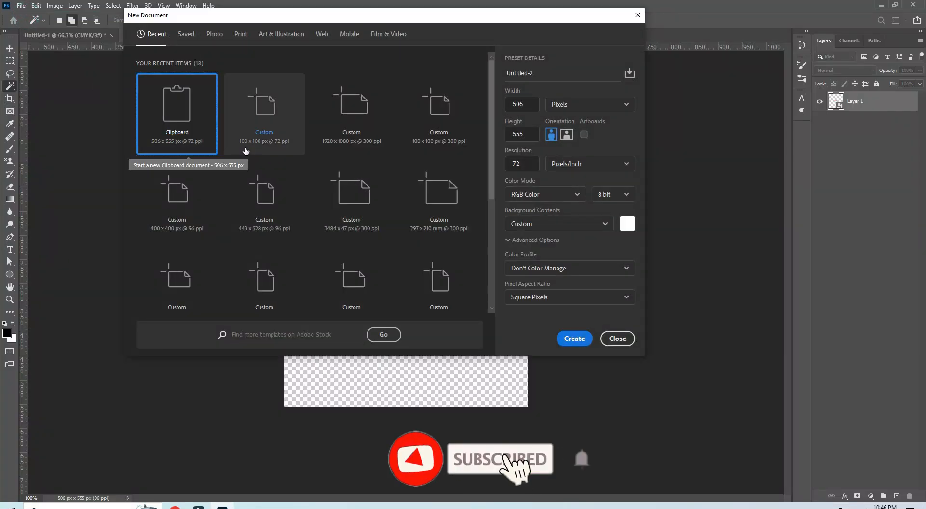
pyautogui.click(267, 116)
pyautogui.click(576, 338)
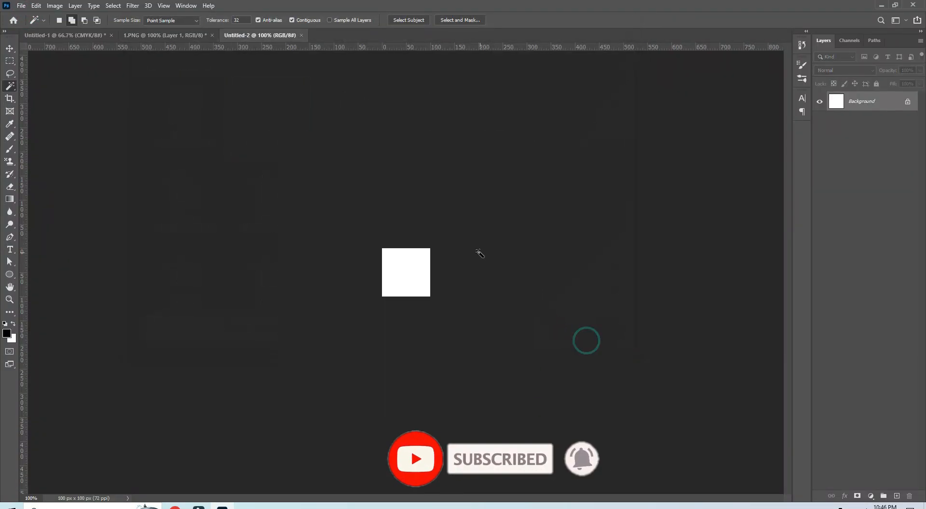
# Step: Copy the maple leaf from the 1.PNG document into the new Untitled-2 document
pyautogui.scroll(6, 413, 289)
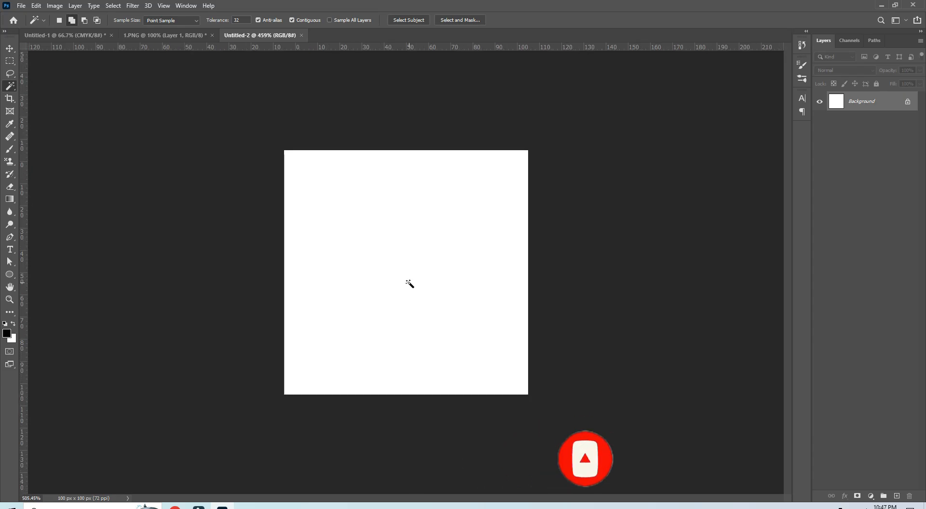
pyautogui.press('v')
pyautogui.click(144, 35)
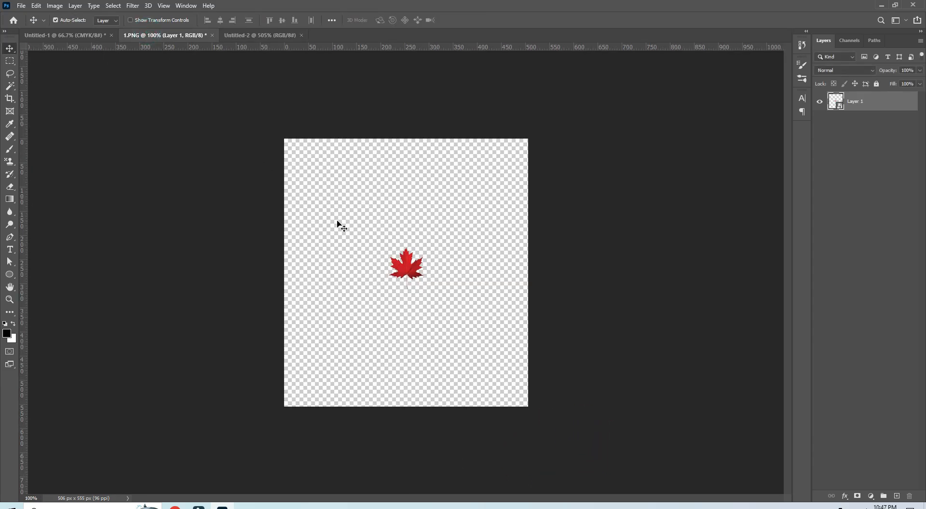
pyautogui.moveTo(406, 256); pyautogui.dragTo(386, 260)
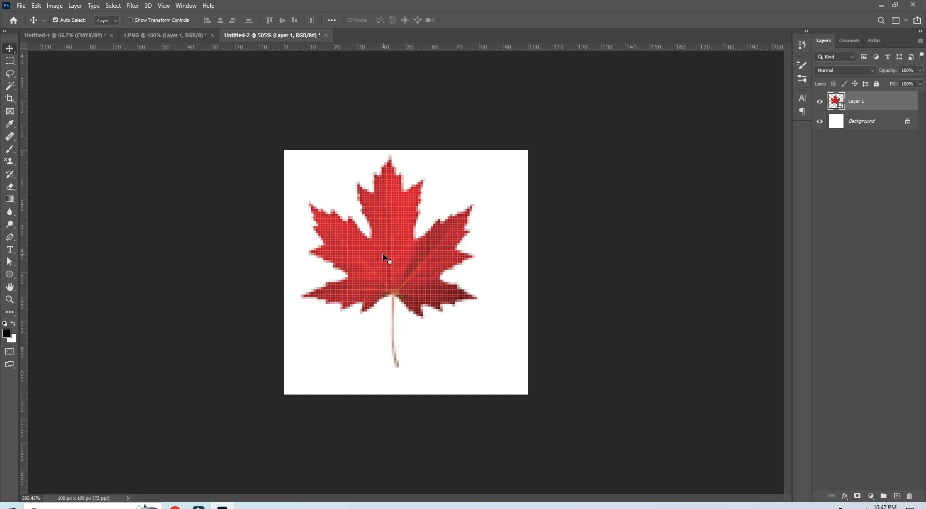
# Step: Scale the leaf in Untitled-2 down to about 68% with Free Transform, near the centre of the tile
pyautogui.hotkey('ctrl', 't')
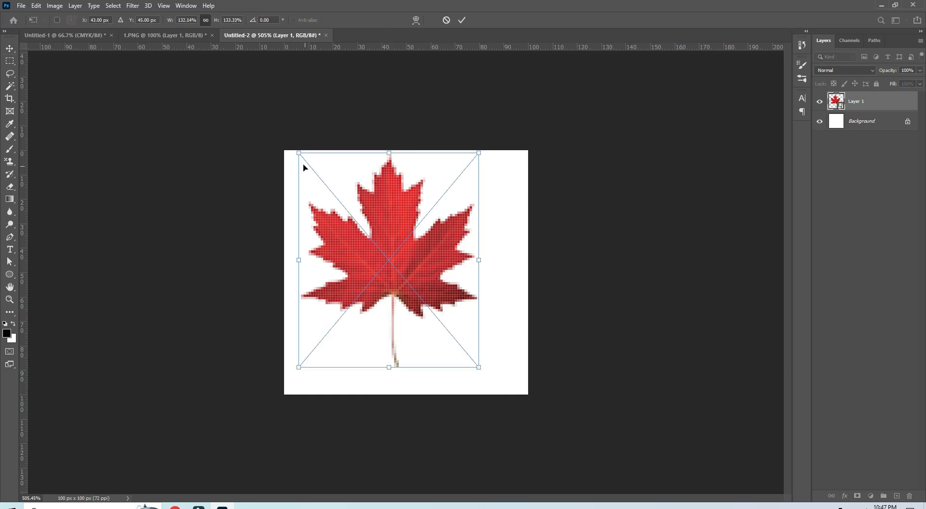
pyautogui.moveTo(298, 153); pyautogui.dragTo(366, 223)
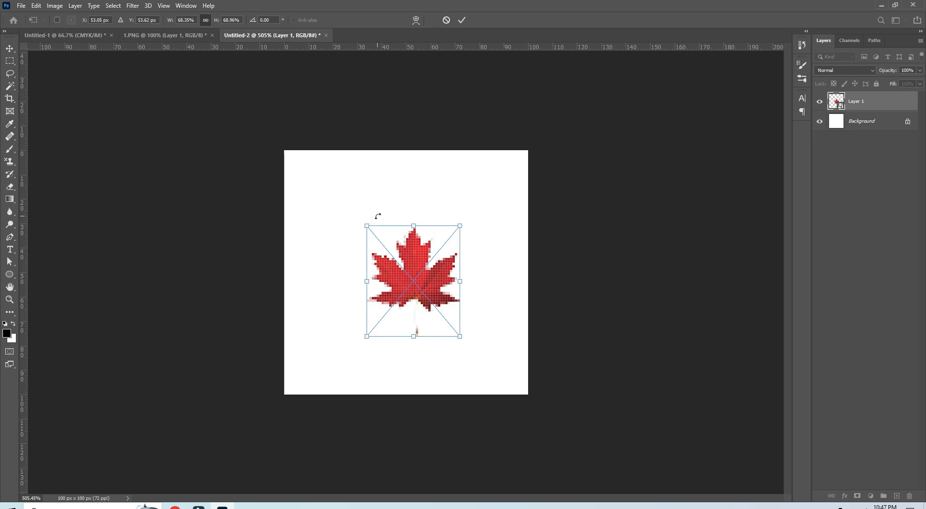
pyautogui.click(461, 20)
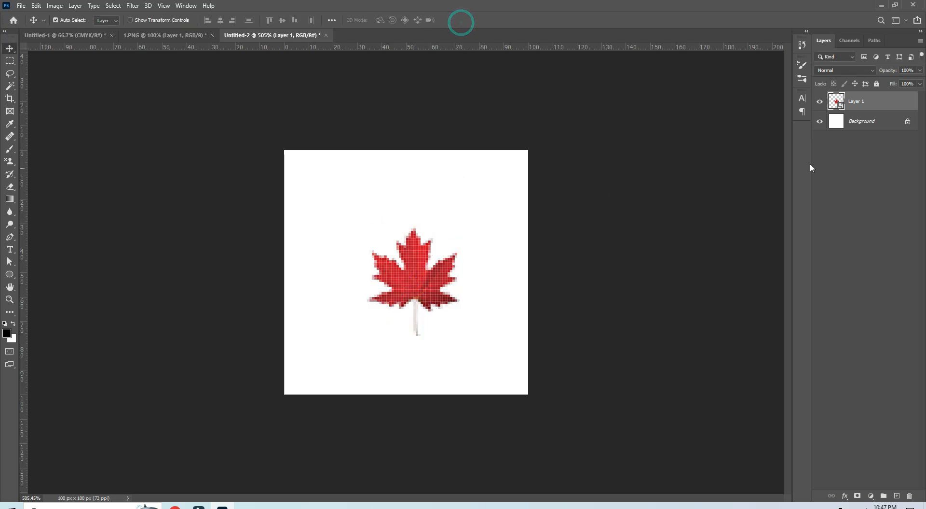
# Step: Delete the white Background layer from Untitled-2 so only the leaf layer remains on transparency
pyautogui.moveTo(877, 122); pyautogui.dragTo(876, 154)
pyautogui.click(865, 124)
pyautogui.click(37, 8)
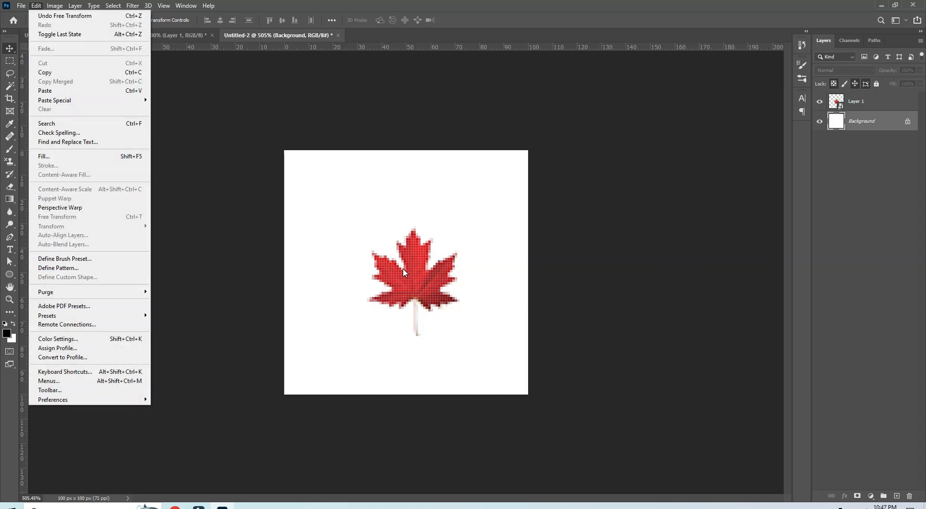
pyautogui.click(857, 106)
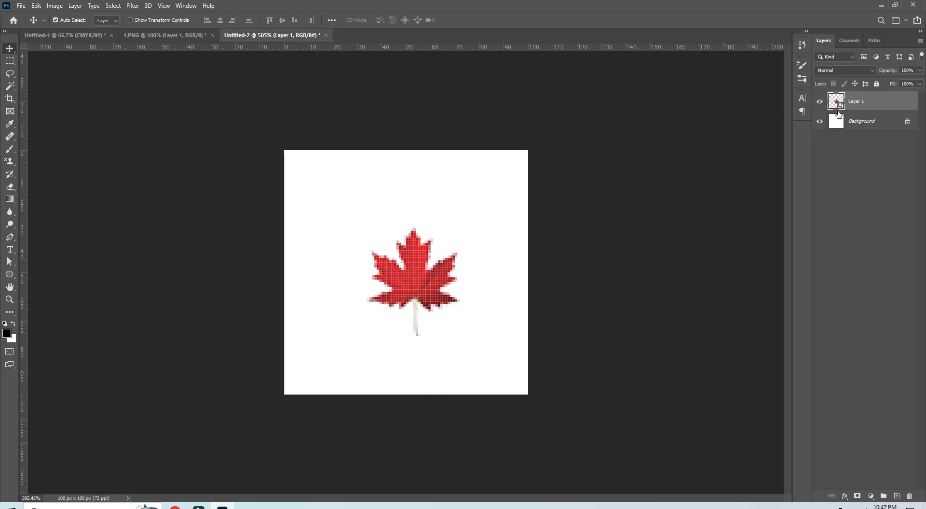
pyautogui.moveTo(851, 133); pyautogui.dragTo(910, 495)
# Step: Define the transparent single-leaf tile as a pattern under the default name
pyautogui.click(36, 5)
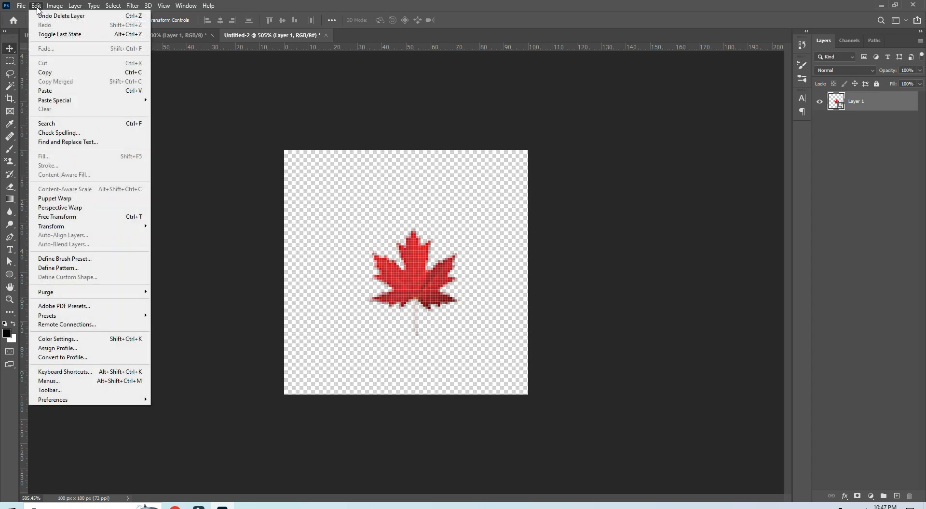
pyautogui.click(57, 268)
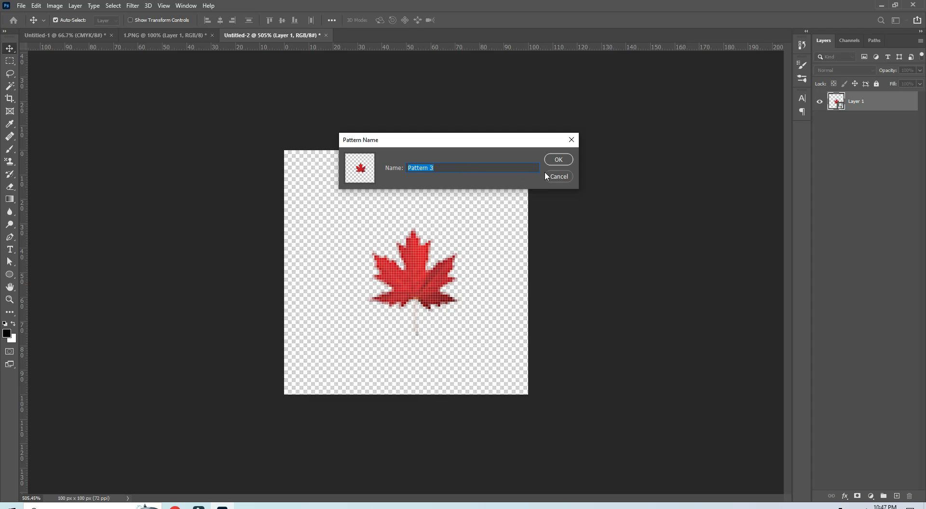
pyautogui.click(560, 161)
# Step: Try the single-leaf pattern as a pattern fill layer at 100% scale in Untitled-1, and delete that layer
pyautogui.click(137, 35)
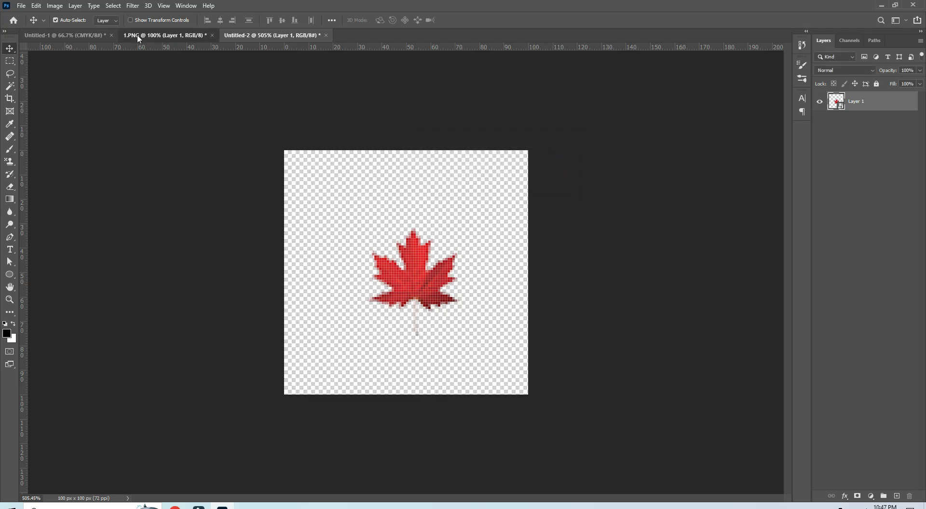
pyautogui.click(87, 35)
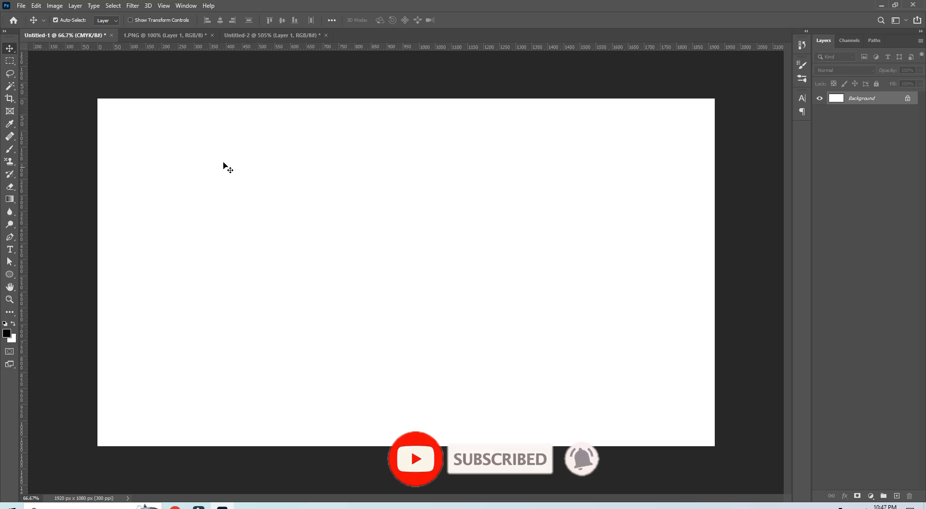
pyautogui.click(871, 495)
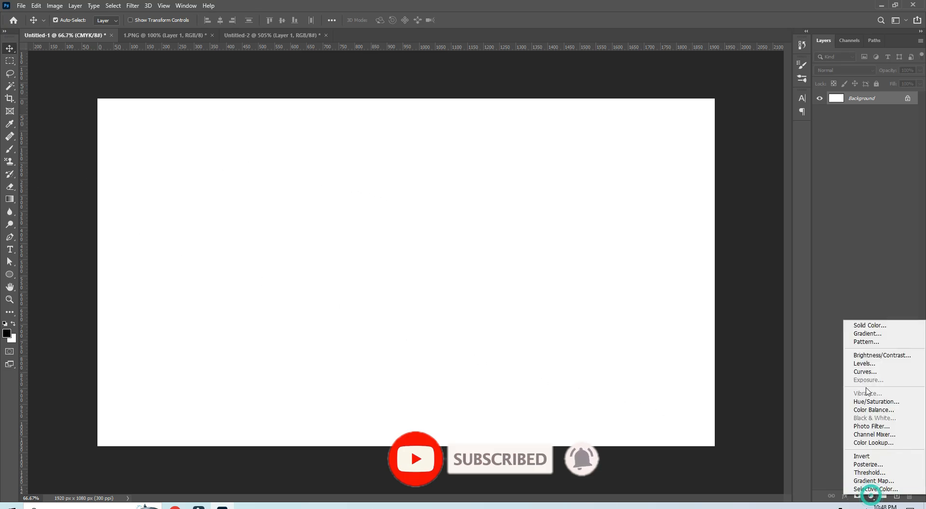
pyautogui.click(866, 341)
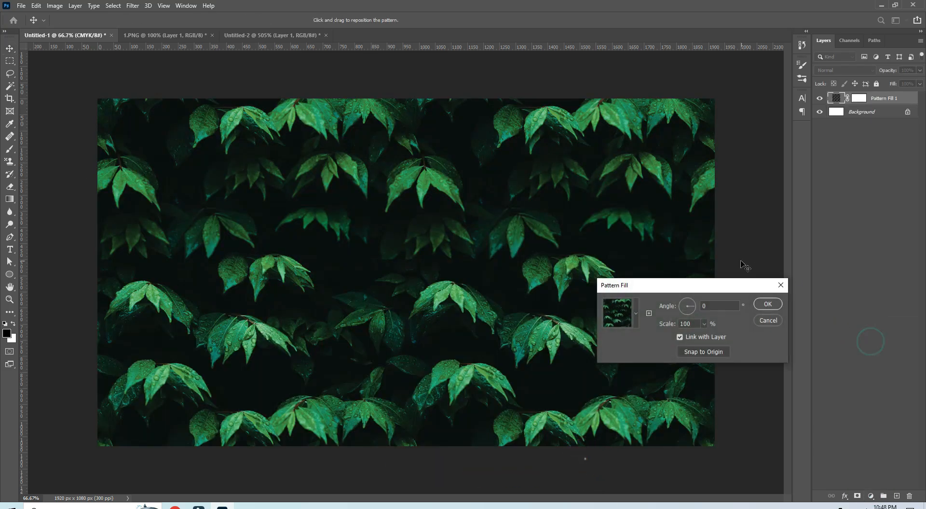
pyautogui.click(649, 313)
pyautogui.click(649, 313)
pyautogui.click(637, 314)
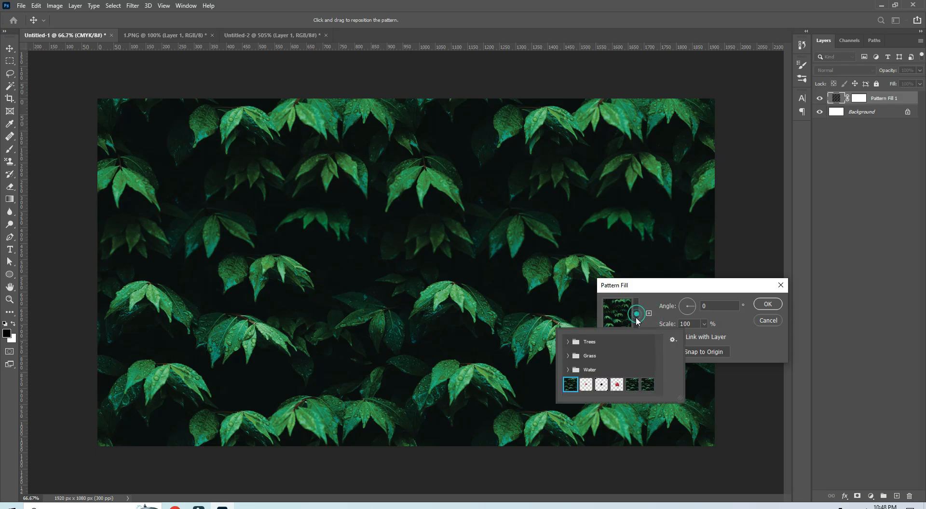
pyautogui.click(617, 384)
pyautogui.press('Escape')
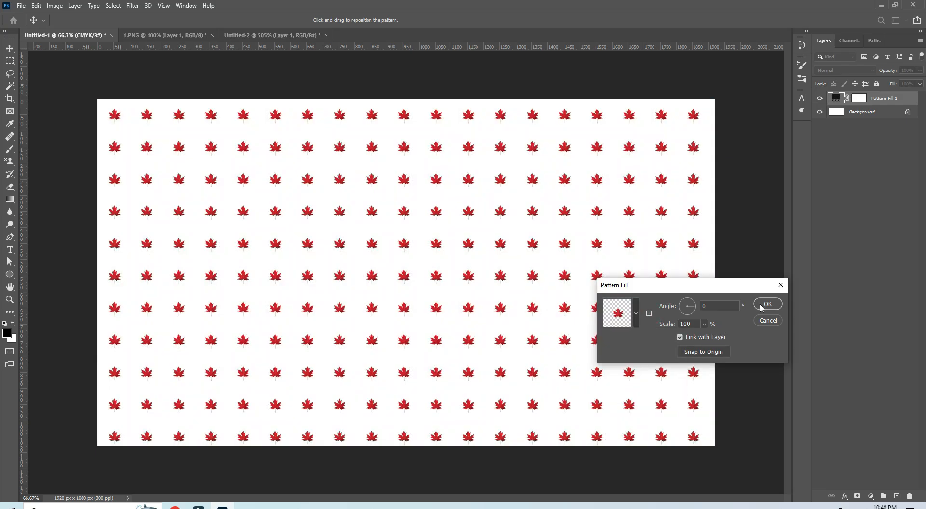
pyautogui.click(767, 303)
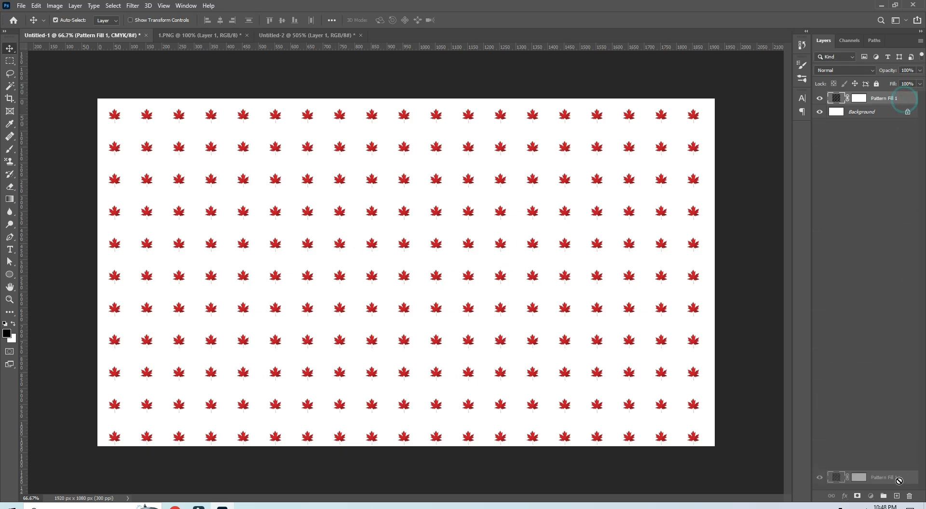
pyautogui.click(821, 485)
# Step: Scale the leaf in Untitled-2 down to about 28 px wide with Free Transform and reposition it near the tile's centre
pyautogui.click(269, 38)
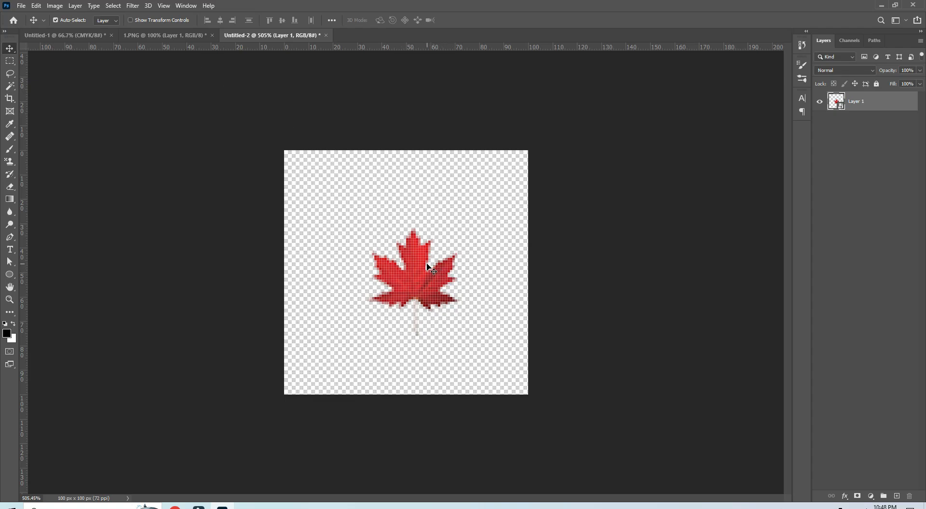
pyautogui.hotkey('ctrl', 't')
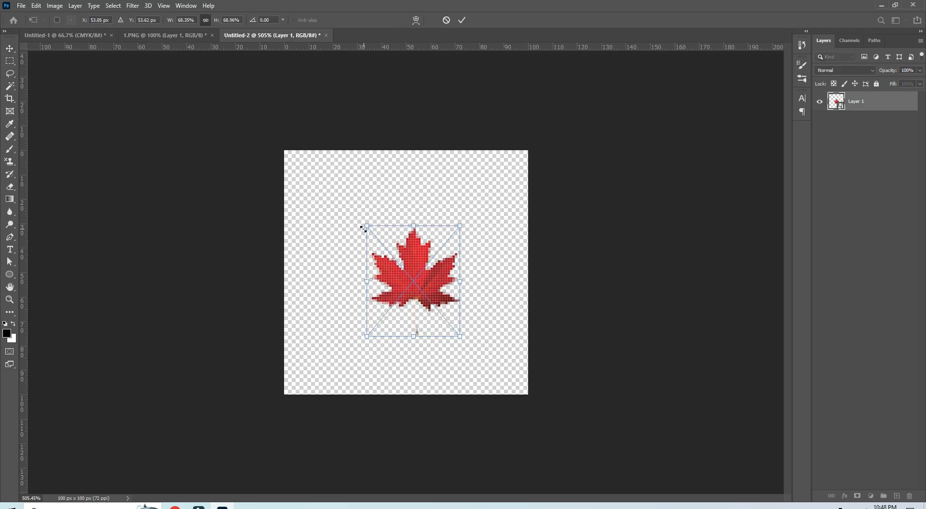
pyautogui.moveTo(364, 229); pyautogui.dragTo(375, 246)
pyautogui.moveTo(416, 288); pyautogui.dragTo(405, 269)
pyautogui.click(462, 20)
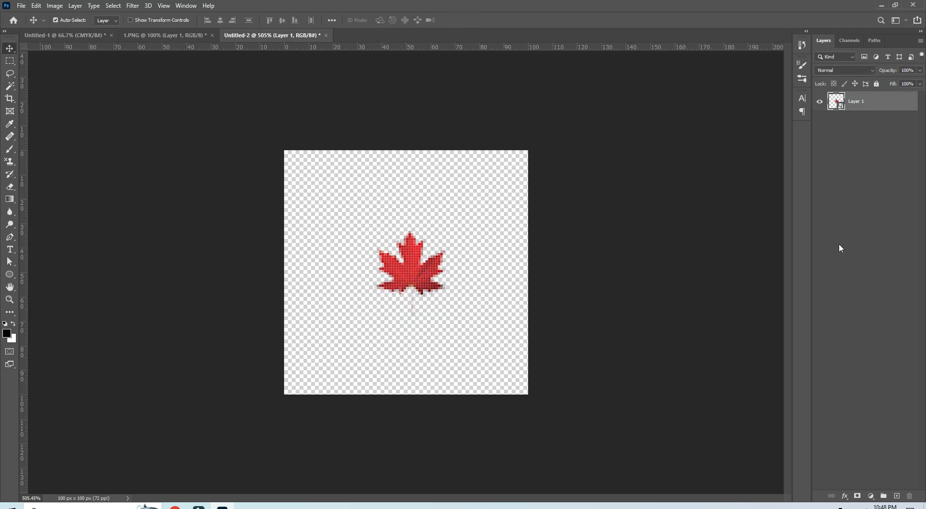
# Step: Add an empty layer below the leaf layer and try aligning both layers by their horizontal and vertical centres
pyautogui.click(897, 495)
pyautogui.moveTo(869, 101); pyautogui.dragTo(850, 134)
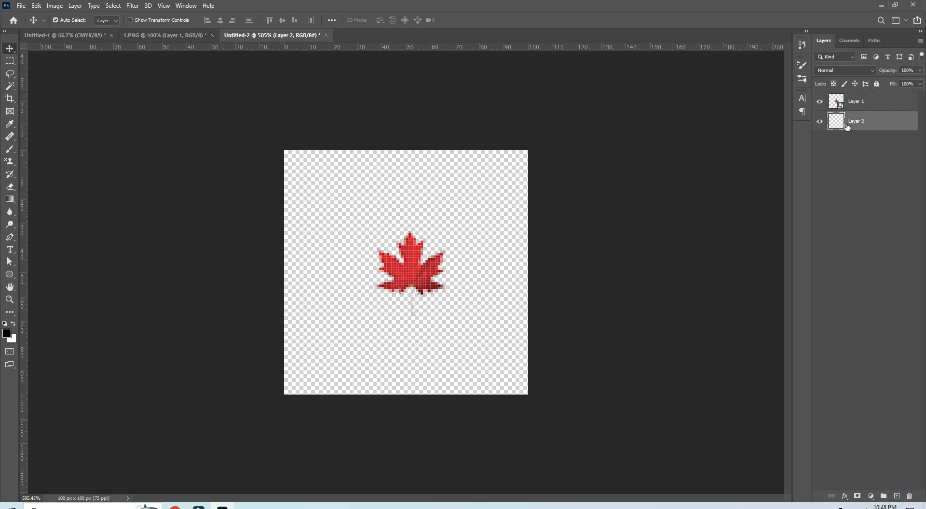
pyautogui.keyDown('shift'); pyautogui.click(849, 104); pyautogui.keyUp('shift')
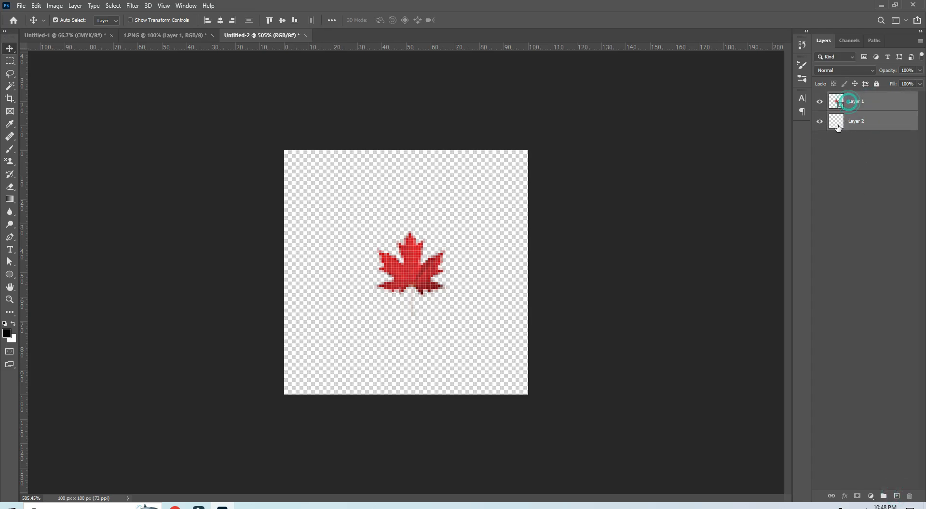
pyautogui.click(220, 20)
pyautogui.click(283, 20)
# Step: Duplicate the leaf layer, Layer 1
pyautogui.click(862, 103)
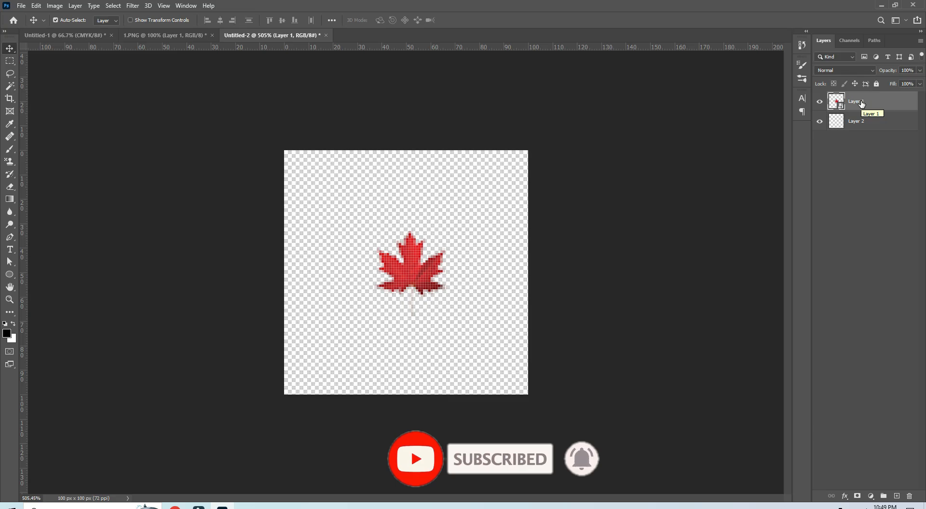
pyautogui.rightClick(862, 104)
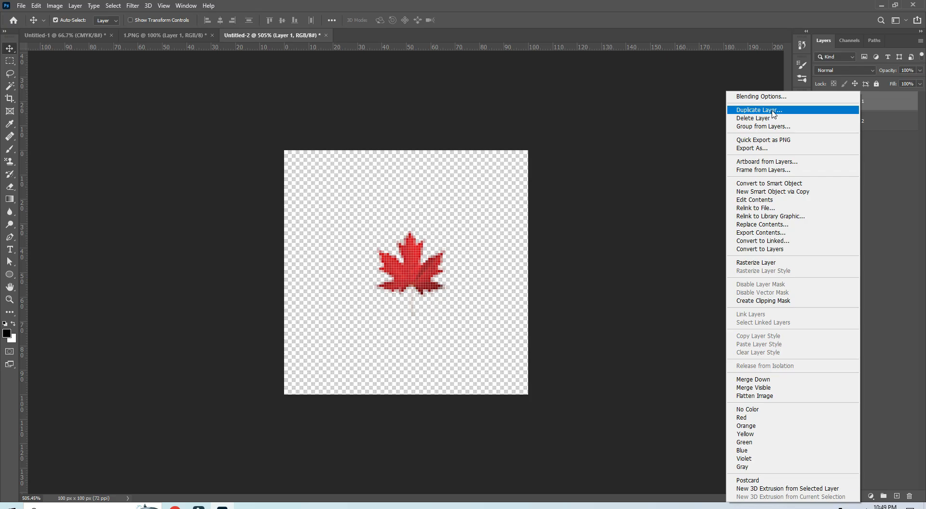
pyautogui.click(900, 106)
pyautogui.moveTo(900, 105); pyautogui.dragTo(898, 496)
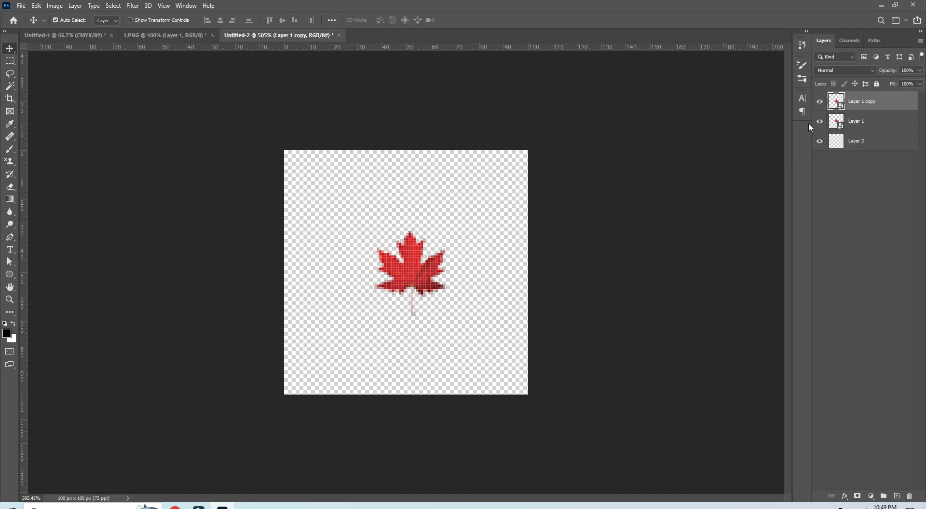
# Step: Apply the Offset filter to the duplicated leaf with +50 px horizontal, +50 px vertical and Wrap Around
pyautogui.click(133, 6)
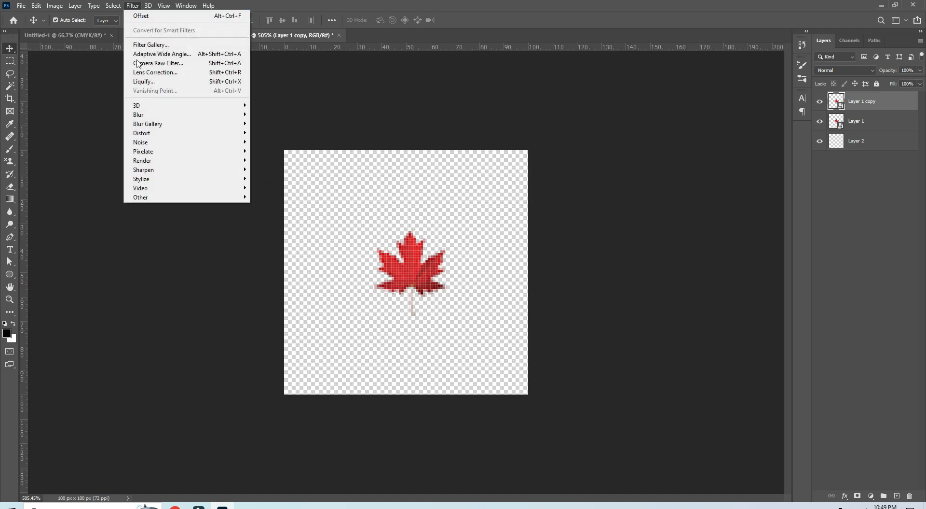
pyautogui.moveTo(179, 197)
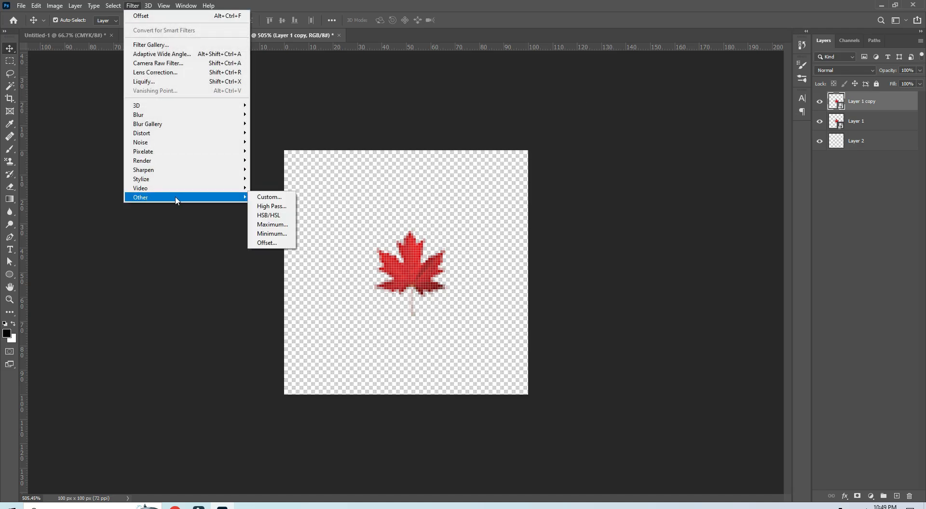
pyautogui.click(265, 244)
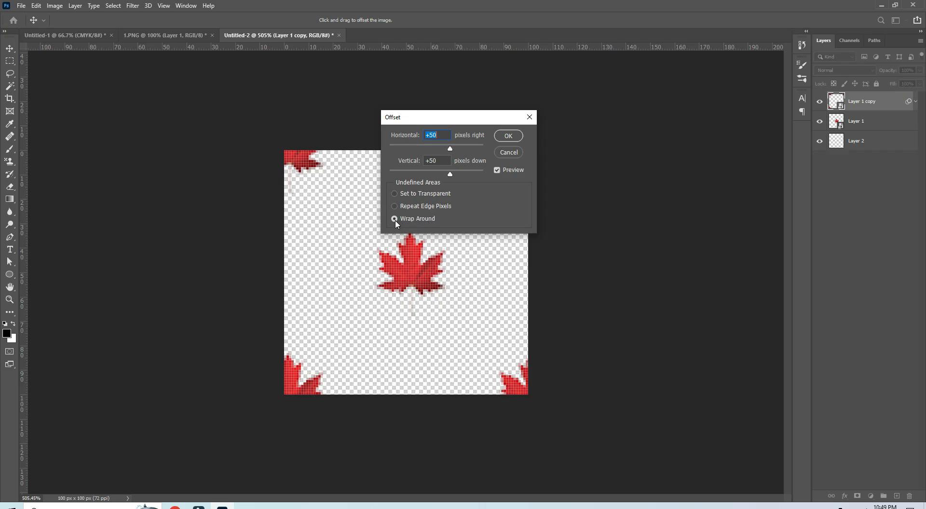
pyautogui.click(508, 136)
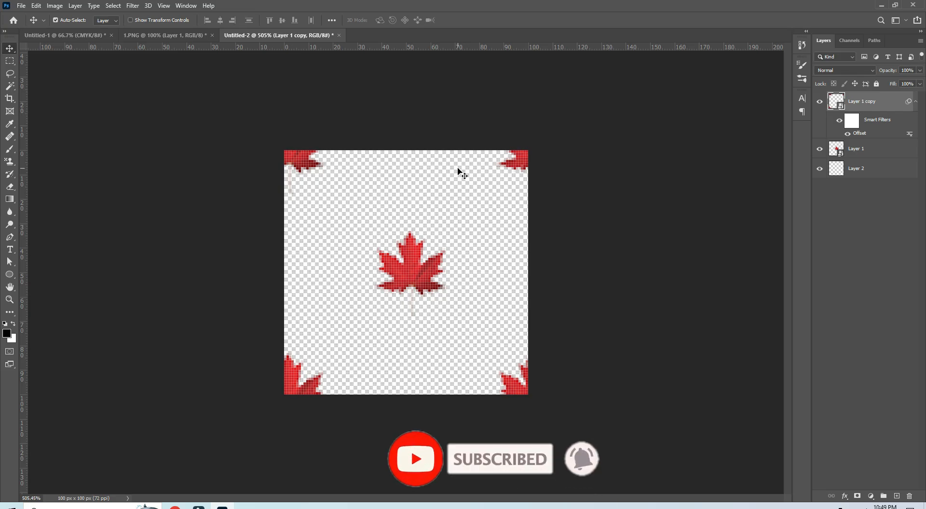
# Step: Define the Untitled-2 tile with the centred leaf and wrapped corner leaves as a new pattern, keeping the default name
pyautogui.click(37, 6)
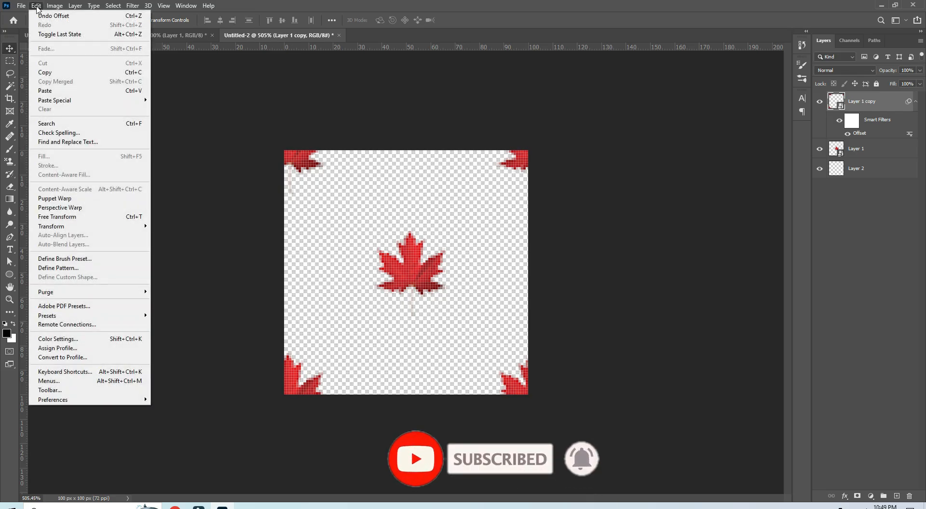
pyautogui.click(59, 268)
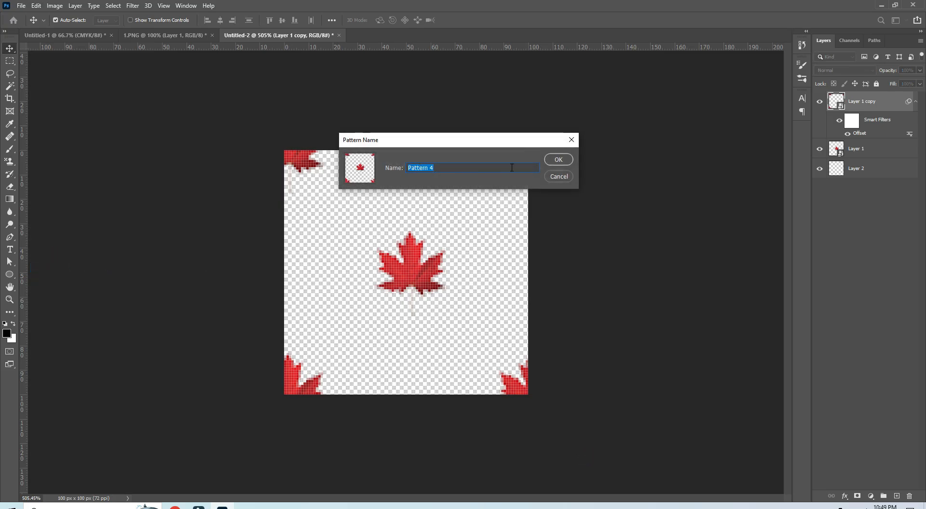
pyautogui.click(559, 160)
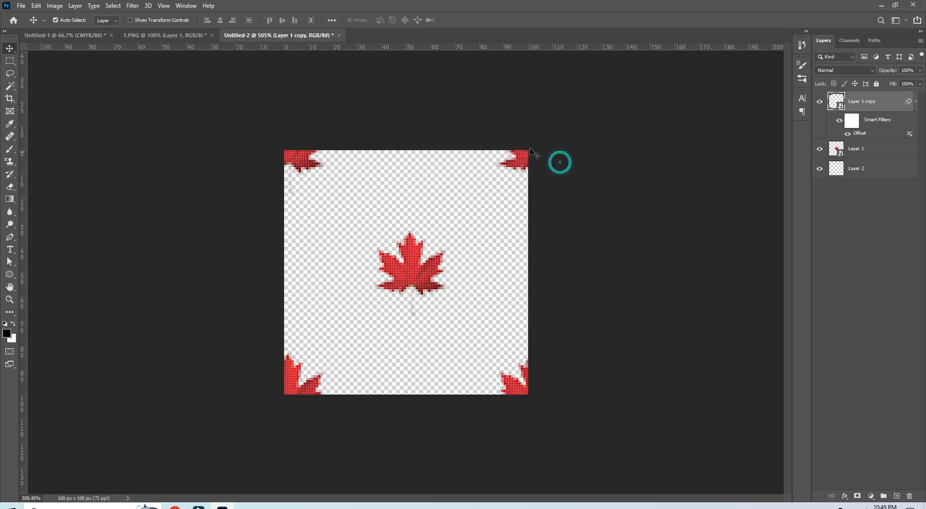
# Step: Add a Pattern fill layer to Untitled-1 using the newly defined maple leaf pattern with the leaves in its corners
pyautogui.click(83, 35)
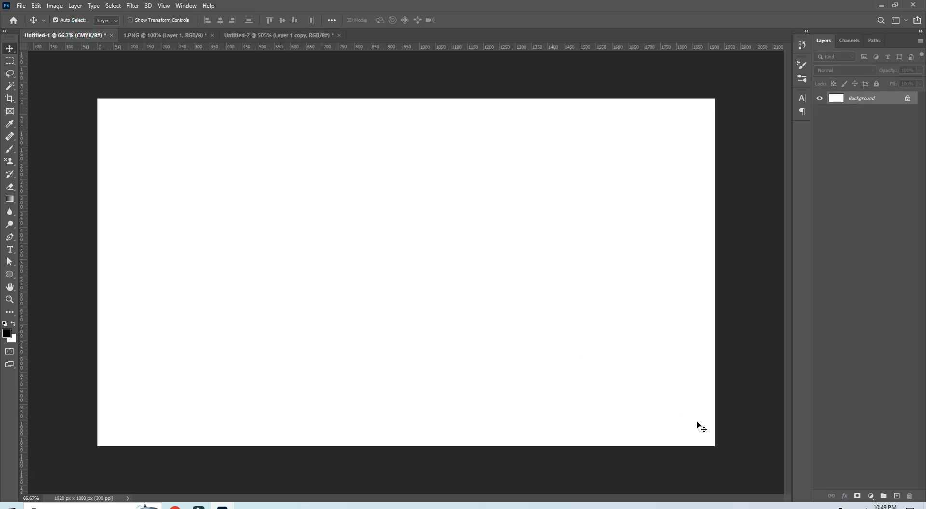
pyautogui.click(871, 496)
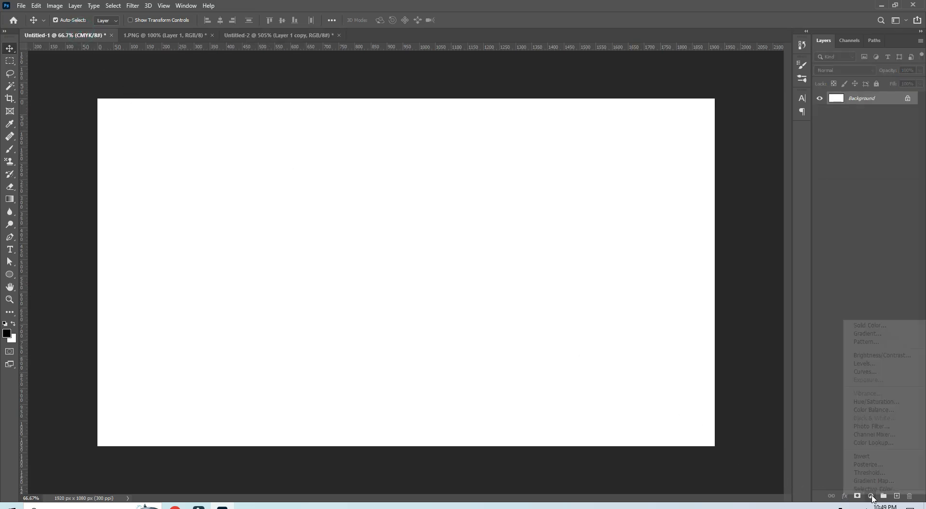
pyautogui.click(864, 342)
pyautogui.click(637, 314)
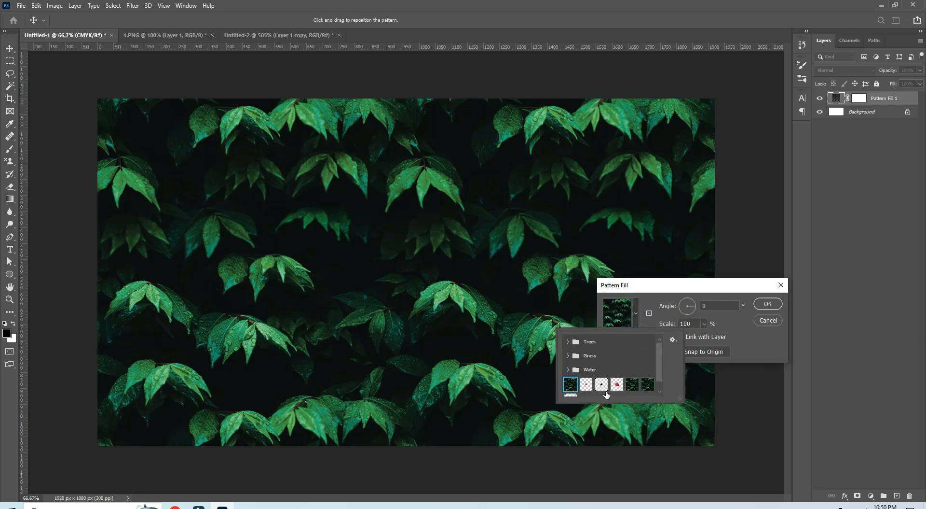
pyautogui.moveTo(657, 369); pyautogui.dragTo(662, 375)
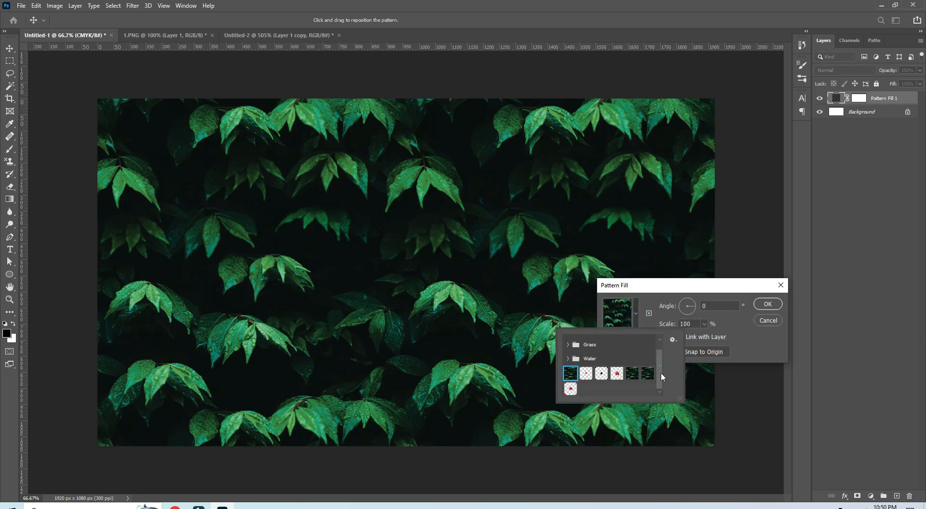
pyautogui.click(571, 389)
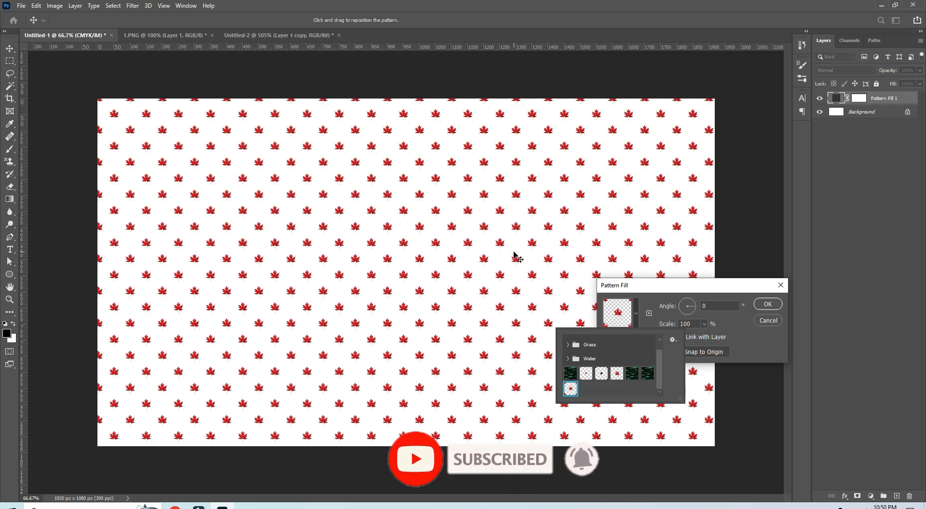
pyautogui.click(775, 308)
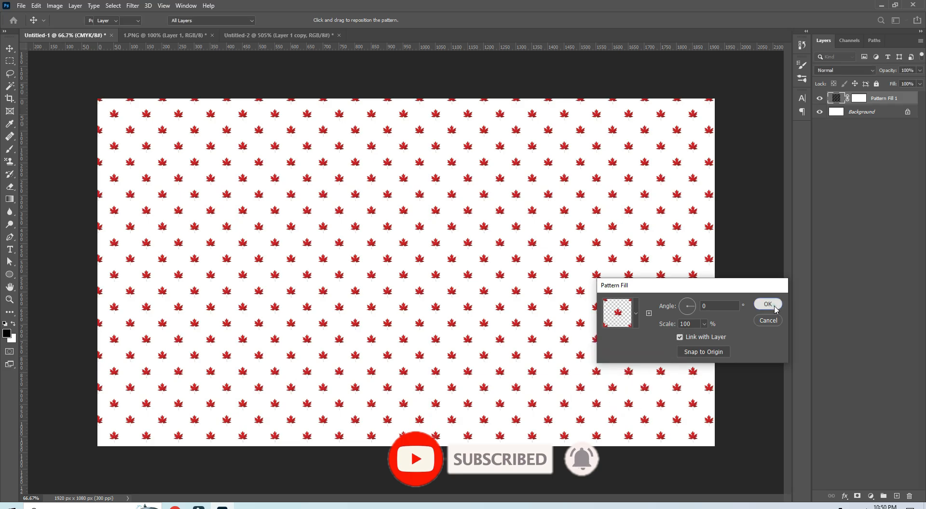
pyautogui.click(775, 308)
# Step: Reopen the leaf pattern fill's settings and enlarge its scale to about 407%
pyautogui.doubleClick(835, 99)
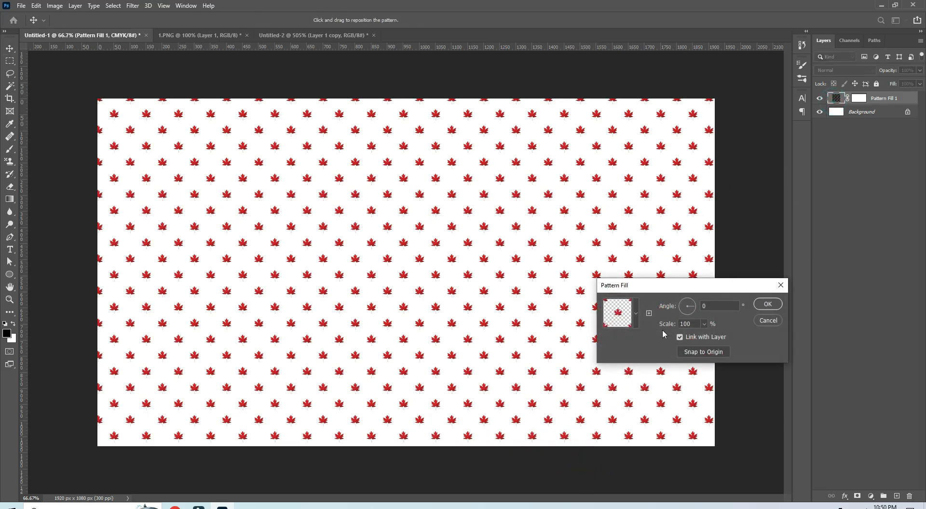
pyautogui.click(705, 324)
pyautogui.moveTo(704, 335); pyautogui.dragTo(718, 337)
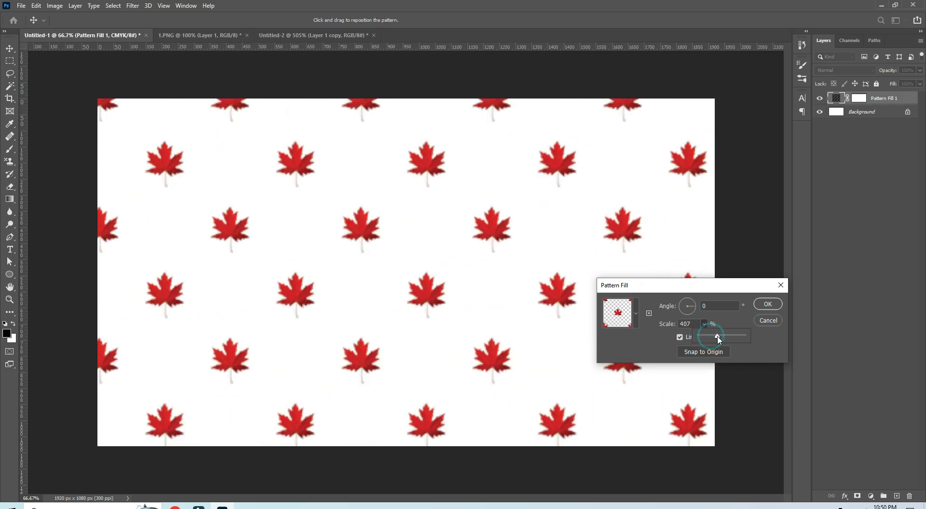